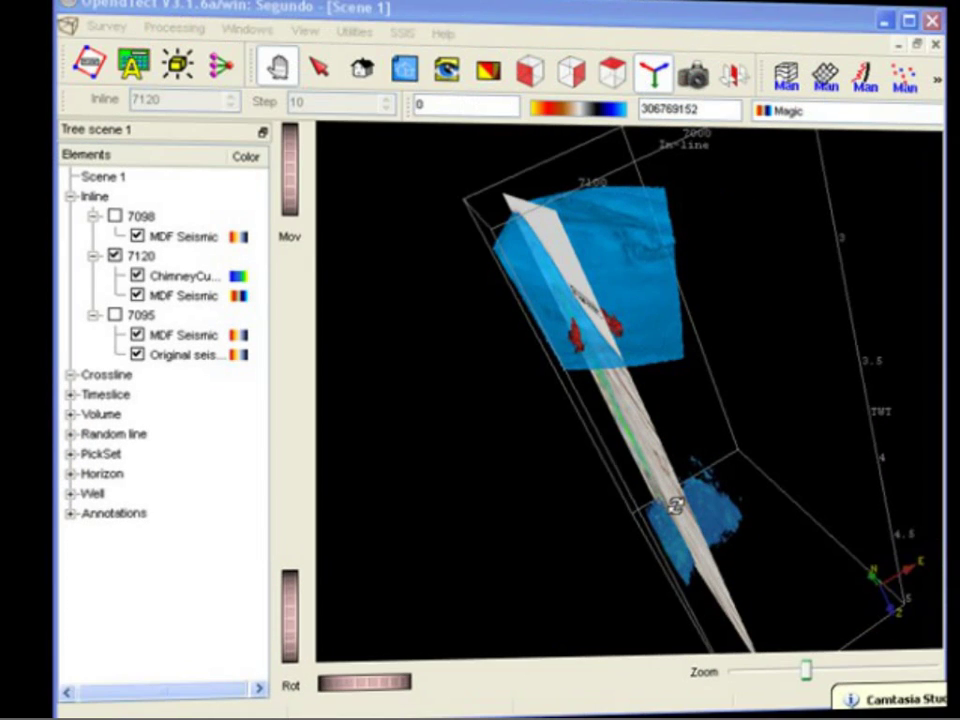
Step: Rotate the scene and toggle inline 7120 off and back on to inspect it
{"action": "left_click_drag", "start_coordinate": [675, 504], "coordinate": [244, 346]}
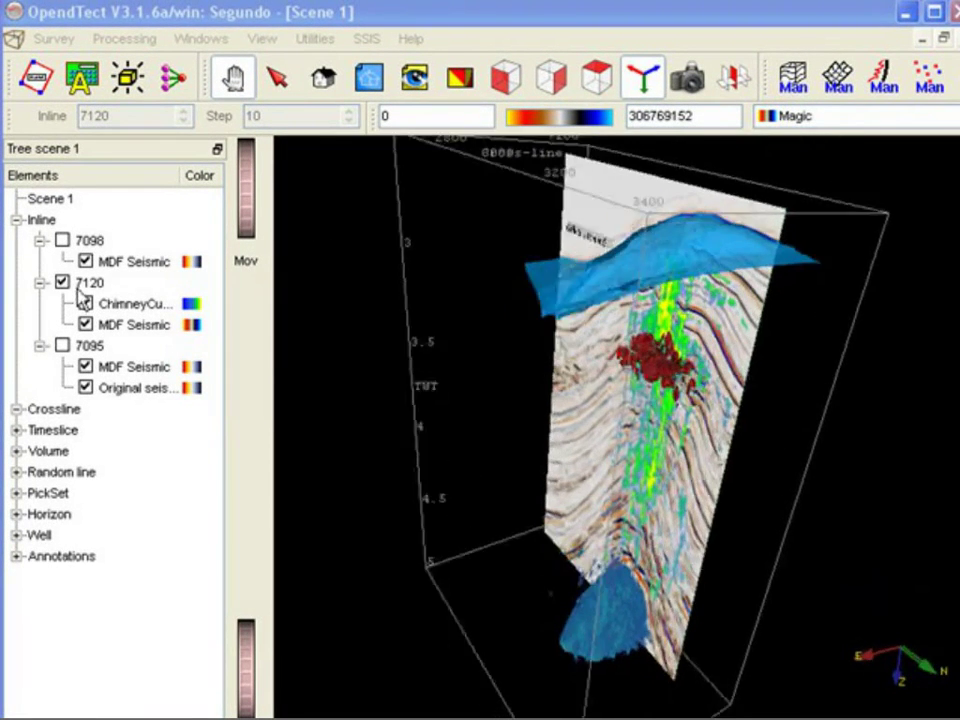
{"action": "left_click", "coordinate": [62, 283]}
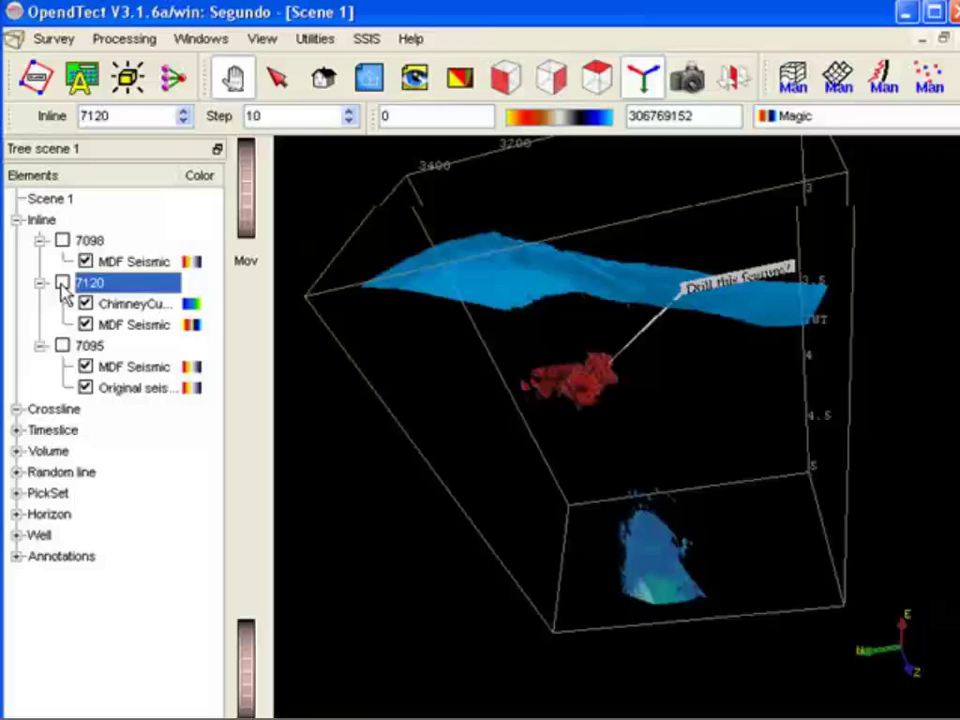
{"action": "left_click", "coordinate": [62, 283]}
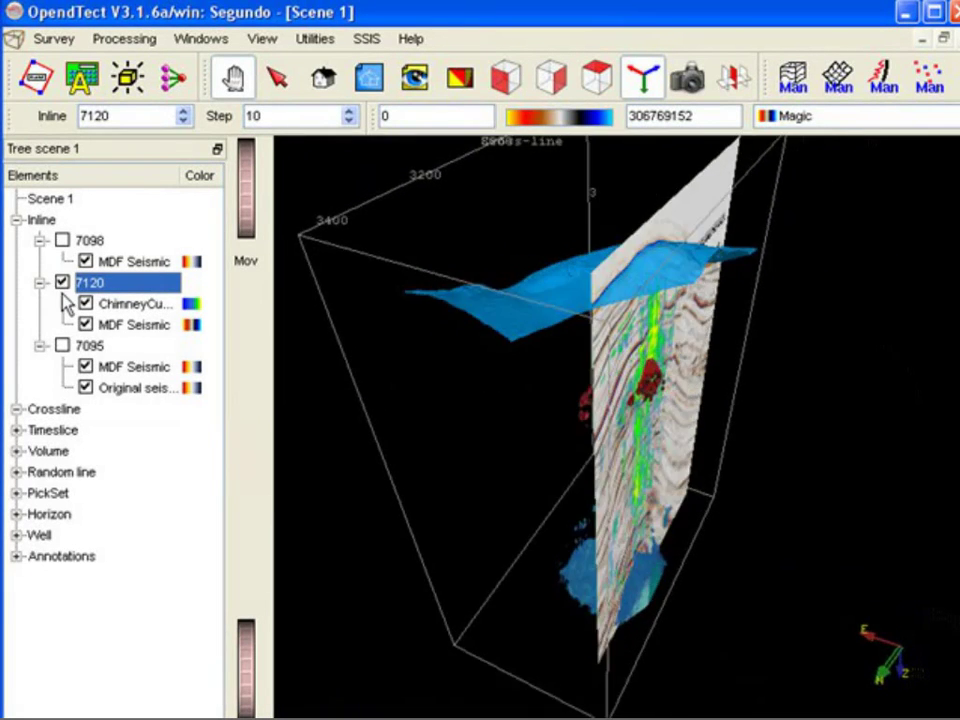
{"action": "left_click", "coordinate": [604, 549]}
{"action": "left_click_drag", "start_coordinate": [604, 549], "coordinate": [564, 579]}
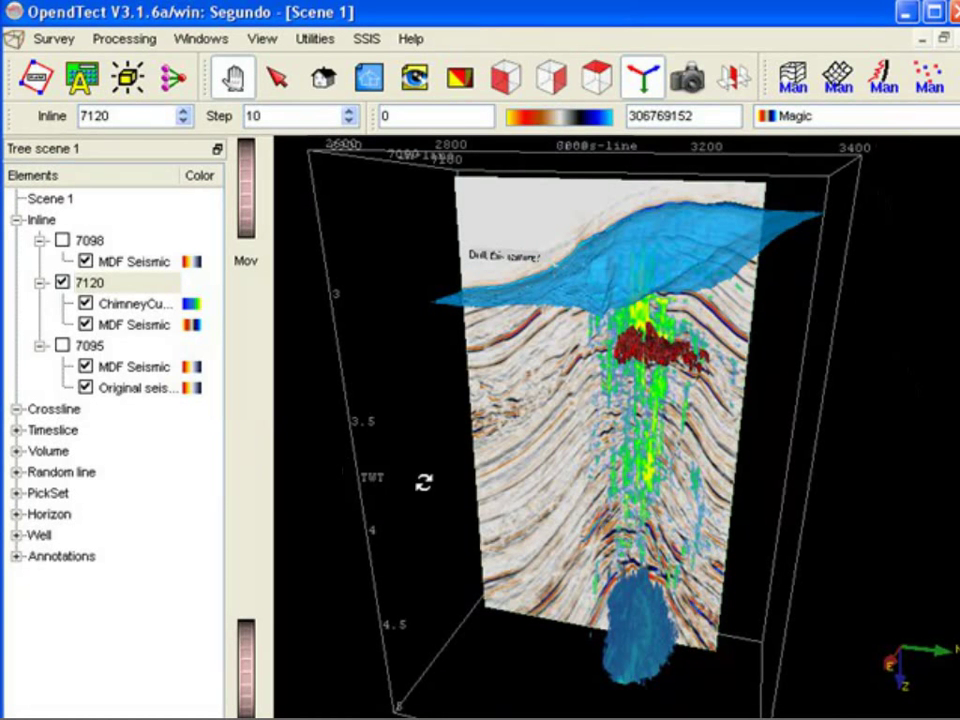
Step: Add crossline 3000 and display the Energy [-40,40] attribute on it
{"action": "left_click", "coordinate": [65, 412]}
{"action": "right_click", "coordinate": [65, 413]}
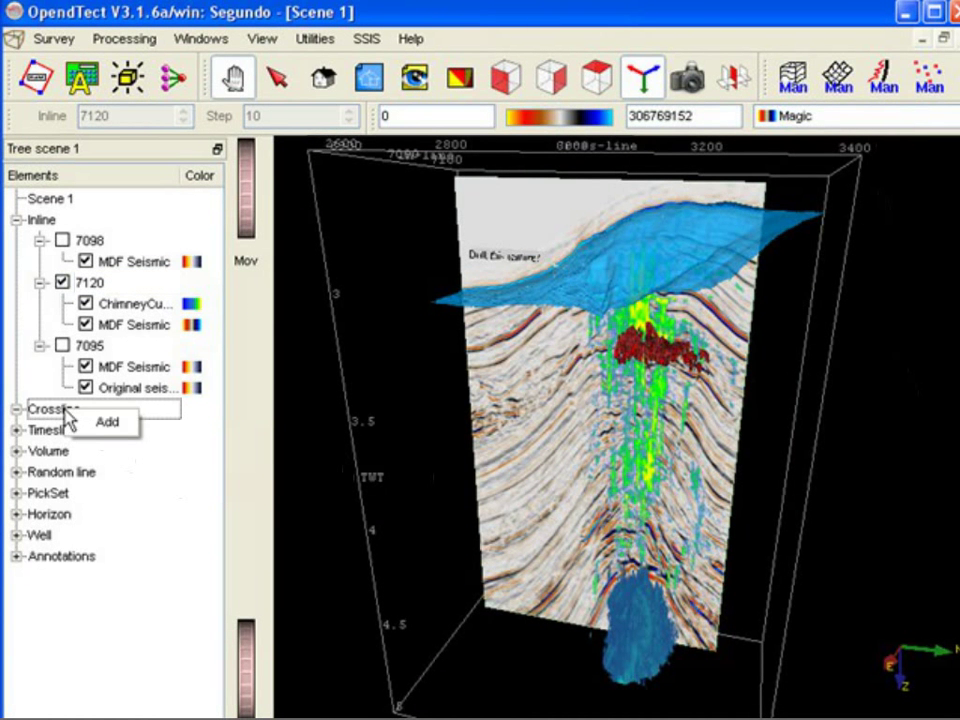
{"action": "left_click", "coordinate": [106, 424]}
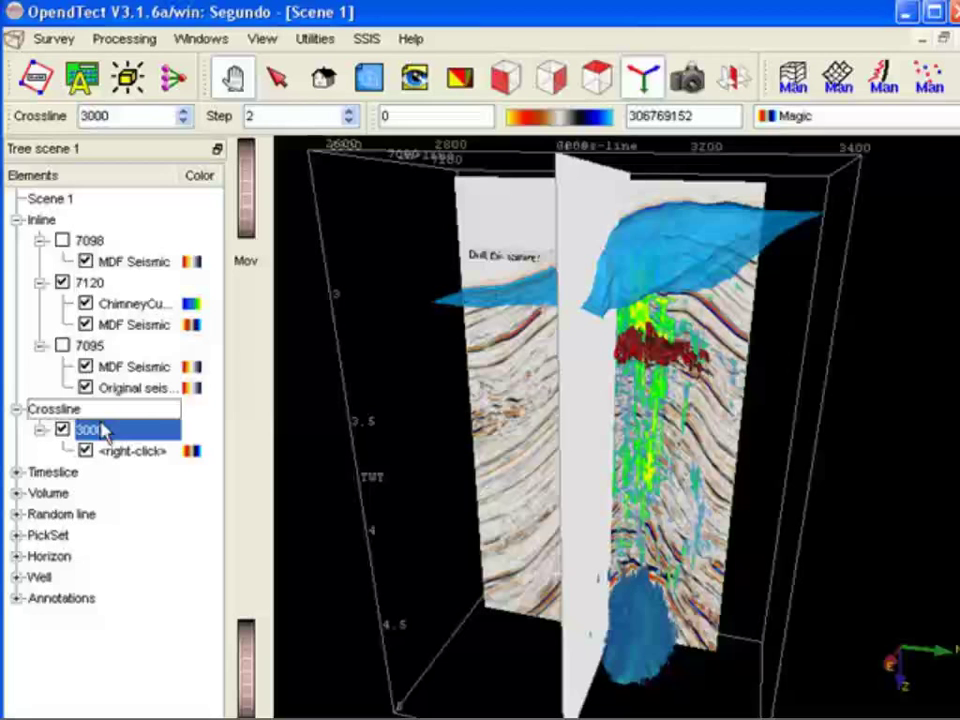
{"action": "right_click", "coordinate": [140, 458]}
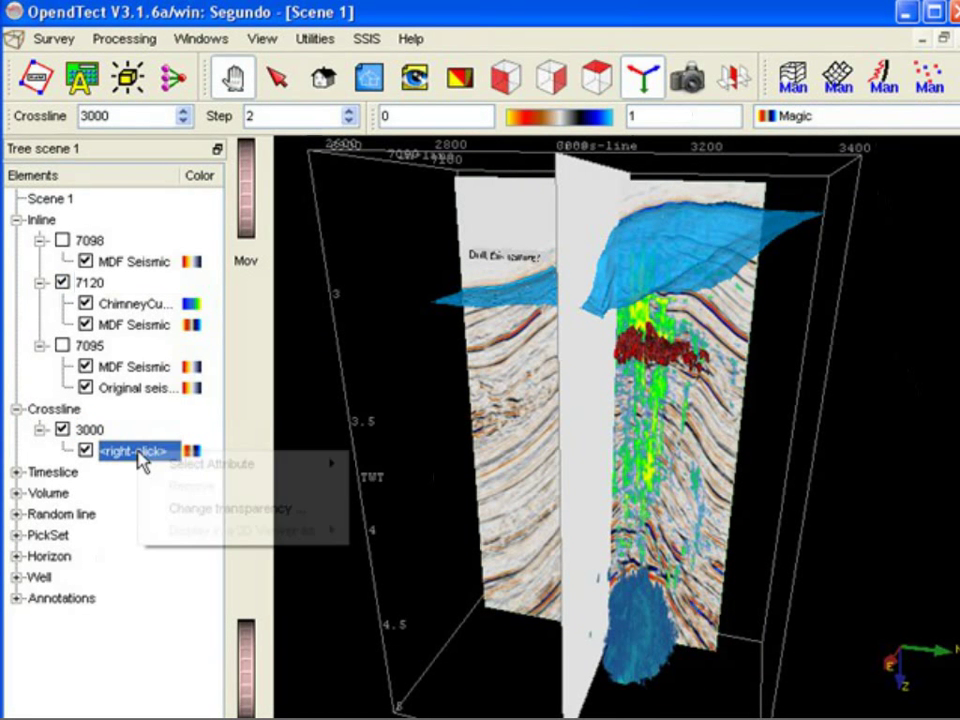
{"action": "mouse_move", "coordinate": [208, 466]}
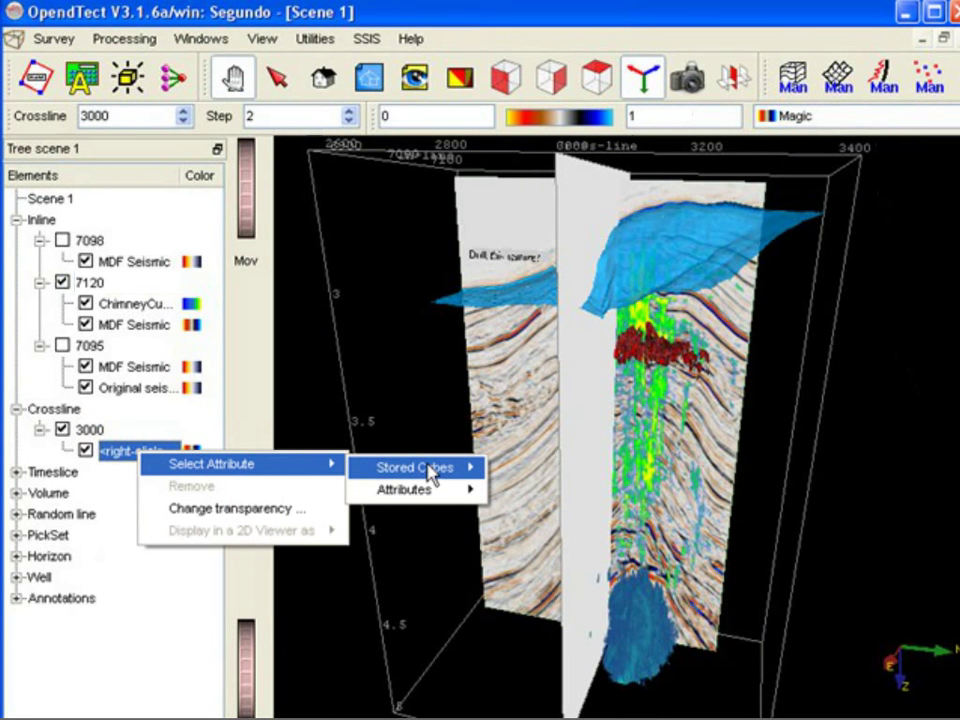
{"action": "mouse_move", "coordinate": [443, 480]}
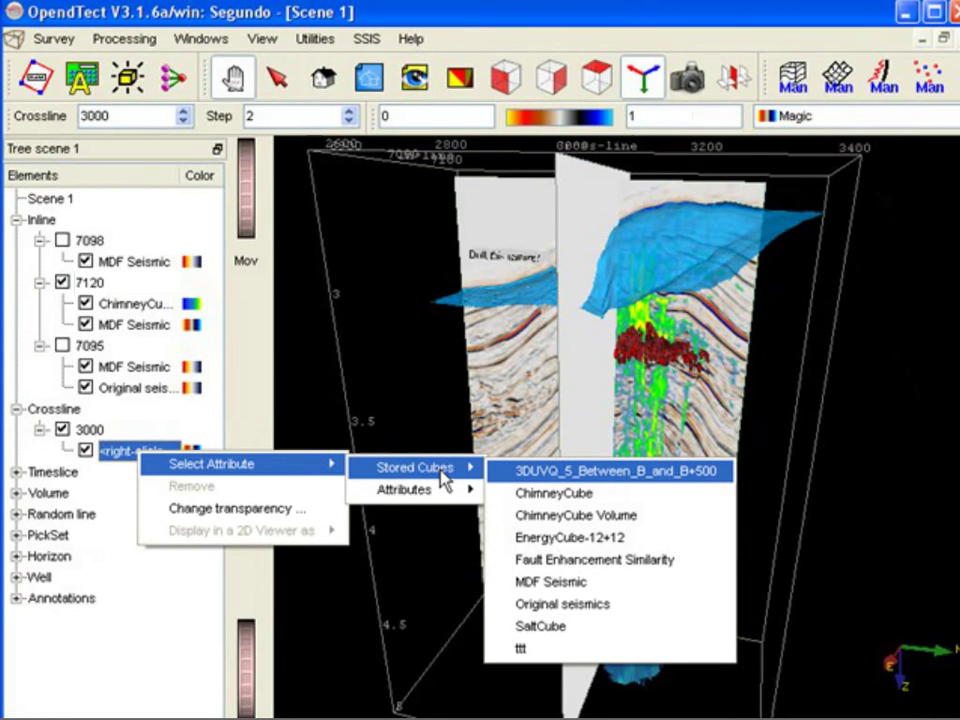
{"action": "mouse_move", "coordinate": [418, 500]}
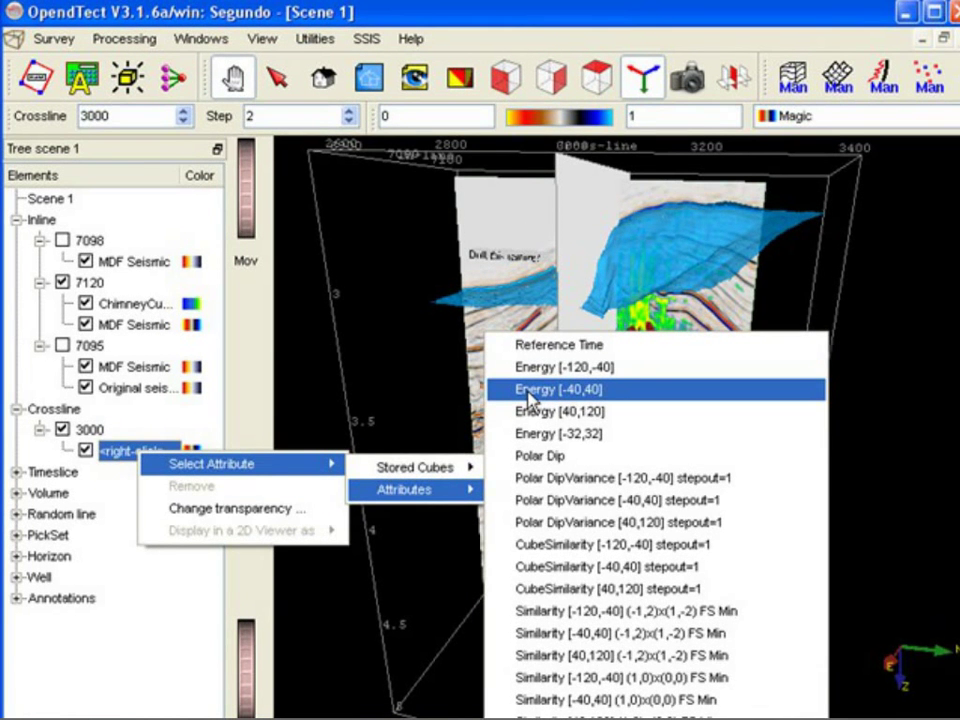
{"action": "left_click", "coordinate": [530, 398]}
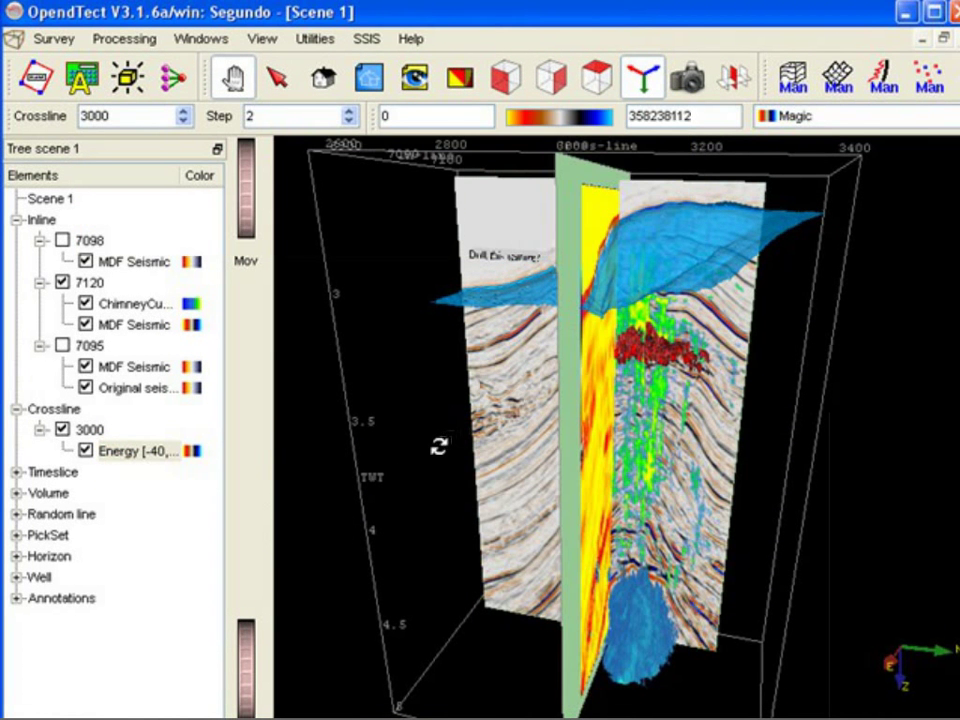
{"action": "left_click_drag", "start_coordinate": [418, 461], "coordinate": [634, 498]}
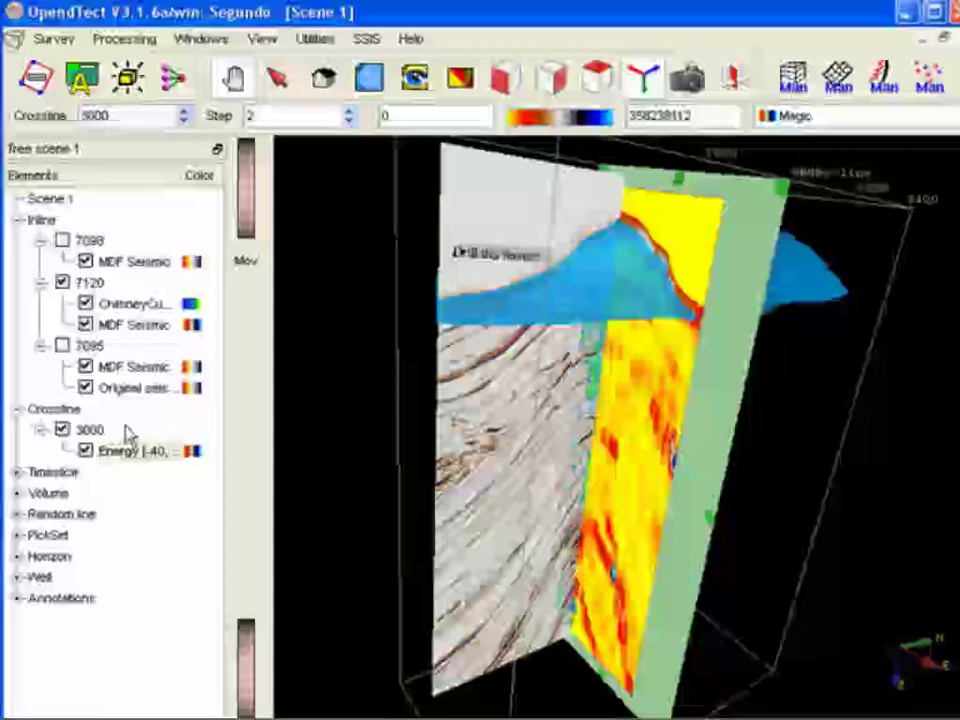
Step: Uncheck crossline 3000 in the tree and return to View mode
{"action": "left_click", "coordinate": [62, 430]}
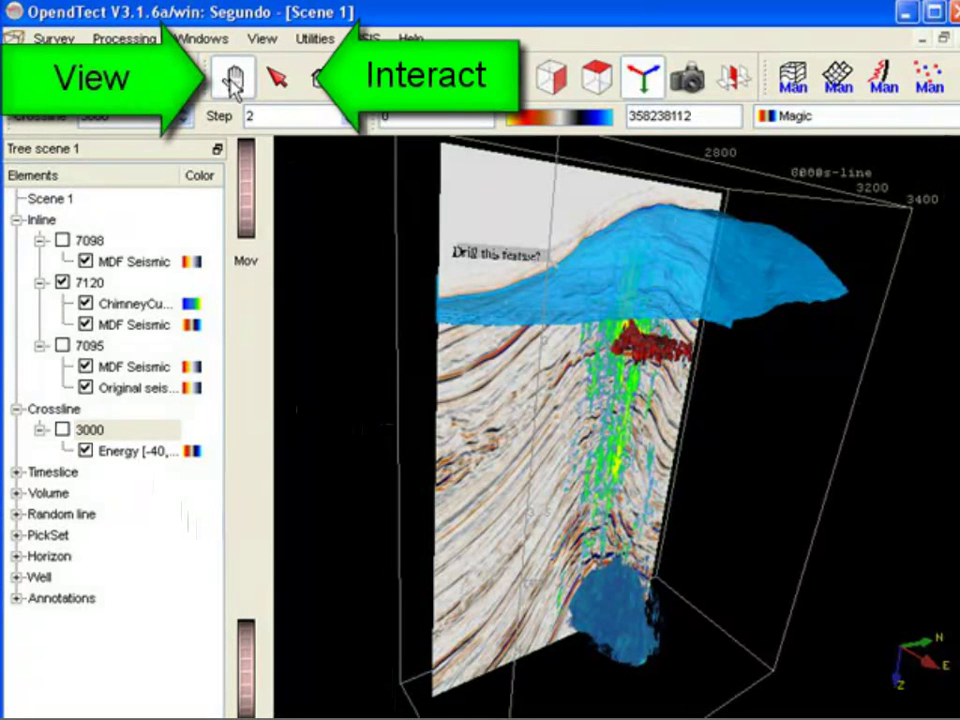
{"action": "left_click", "coordinate": [278, 82]}
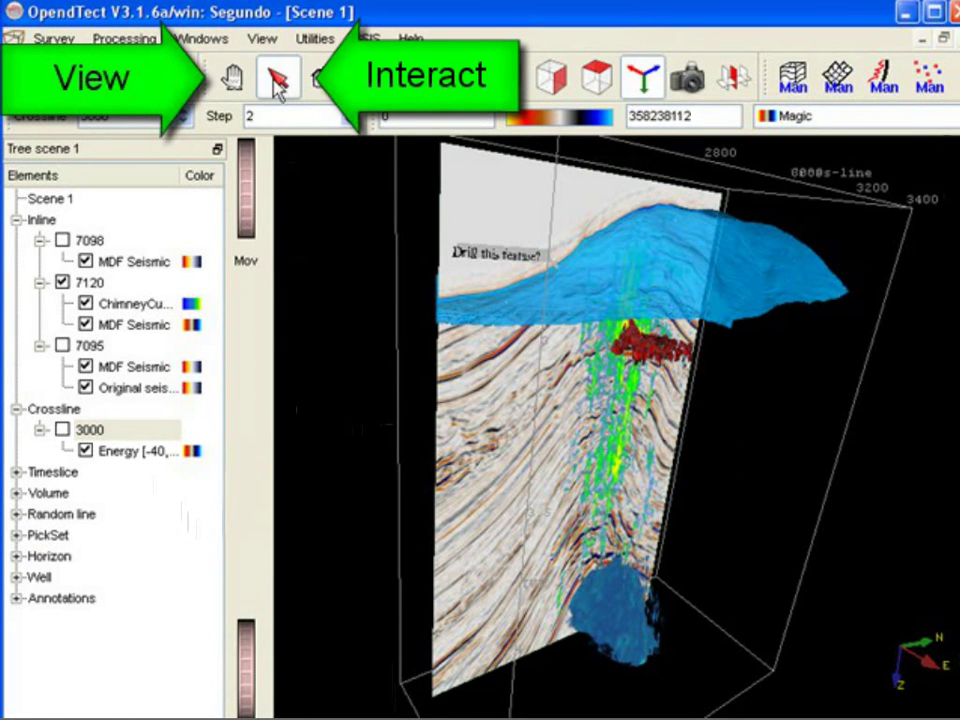
{"action": "left_click", "coordinate": [232, 78]}
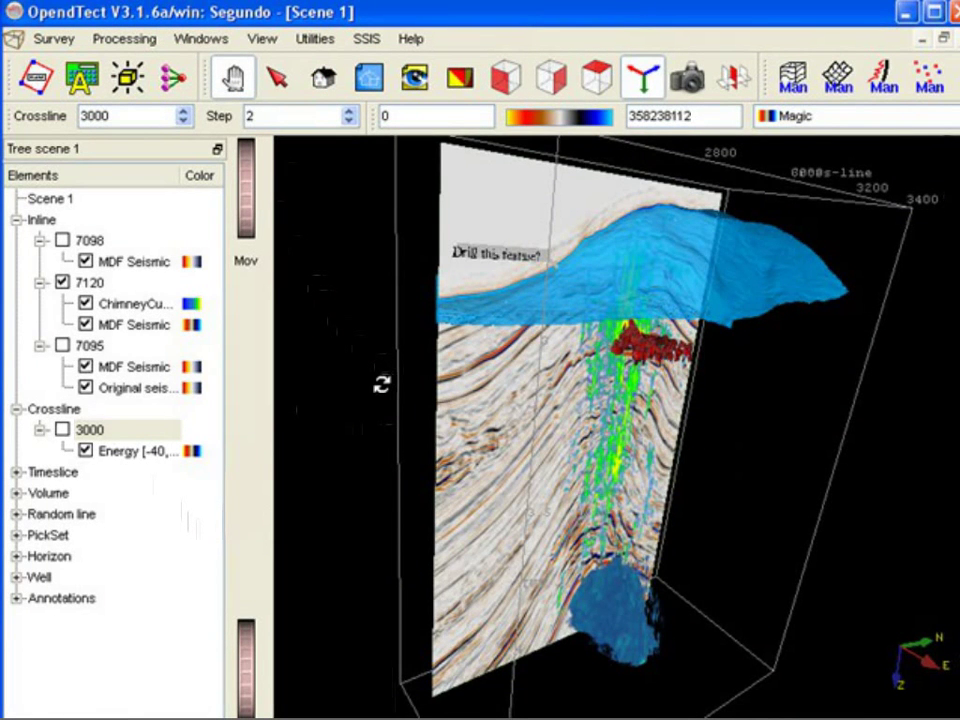
Step: Orbit and zoom the scene to look obliquely down on the horizon and inline 7120
{"action": "left_click_drag", "start_coordinate": [377, 384], "coordinate": [409, 481]}
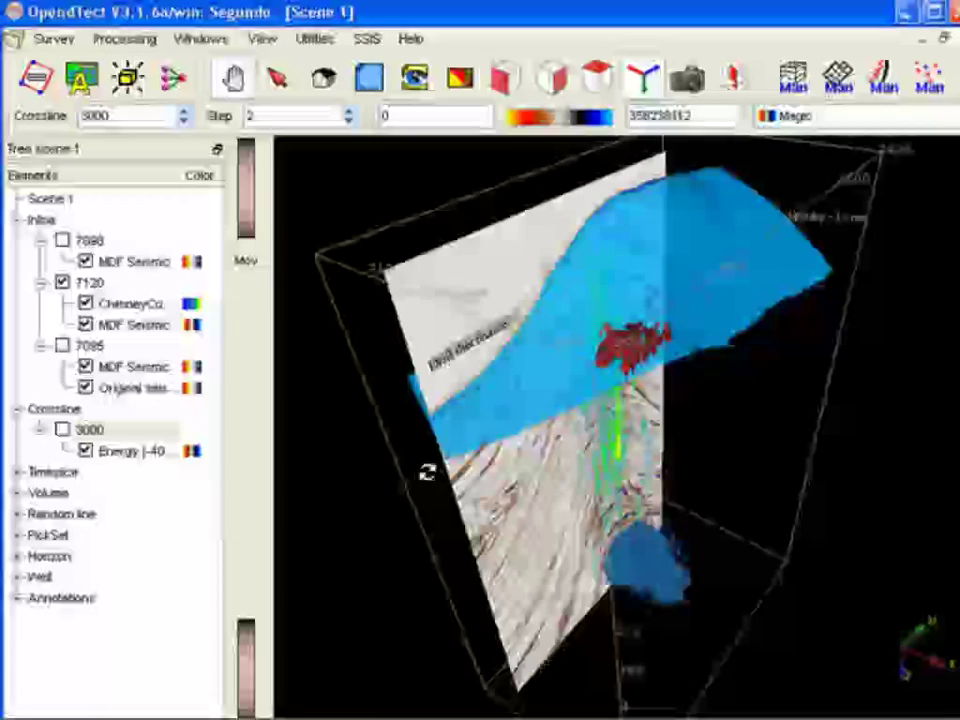
{"action": "scroll", "coordinate": [484, 436], "scroll_direction": "up", "scroll_amount": 3}
{"action": "left_click_drag", "start_coordinate": [484, 436], "coordinate": [497, 484]}
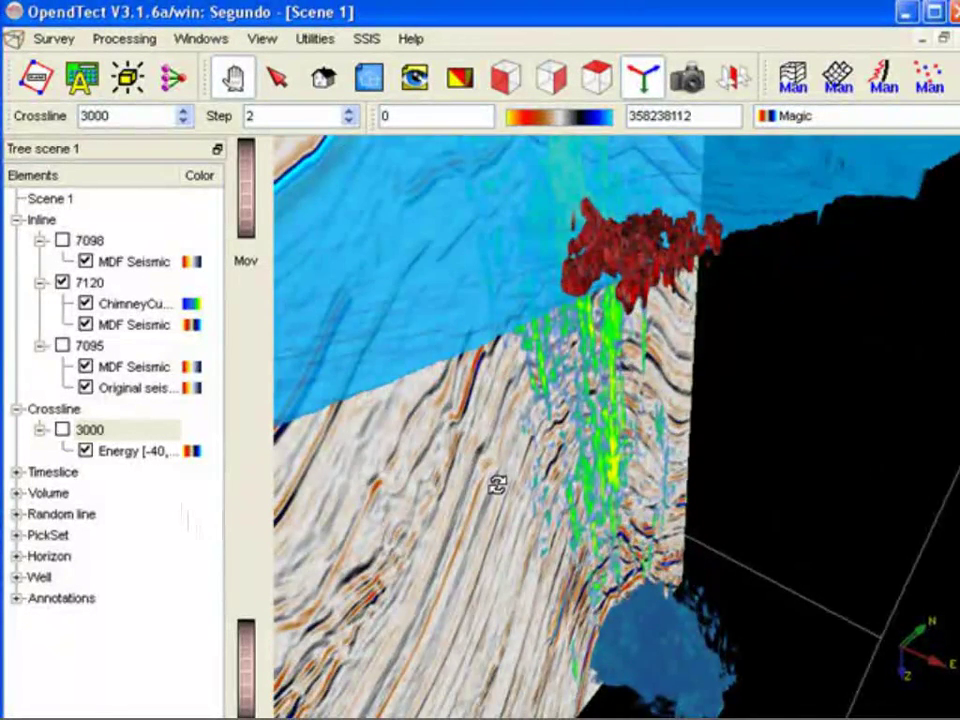
{"action": "scroll", "coordinate": [497, 484], "scroll_direction": "down", "scroll_amount": 3}
{"action": "scroll", "coordinate": [497, 484], "scroll_direction": "down", "scroll_amount": 2}
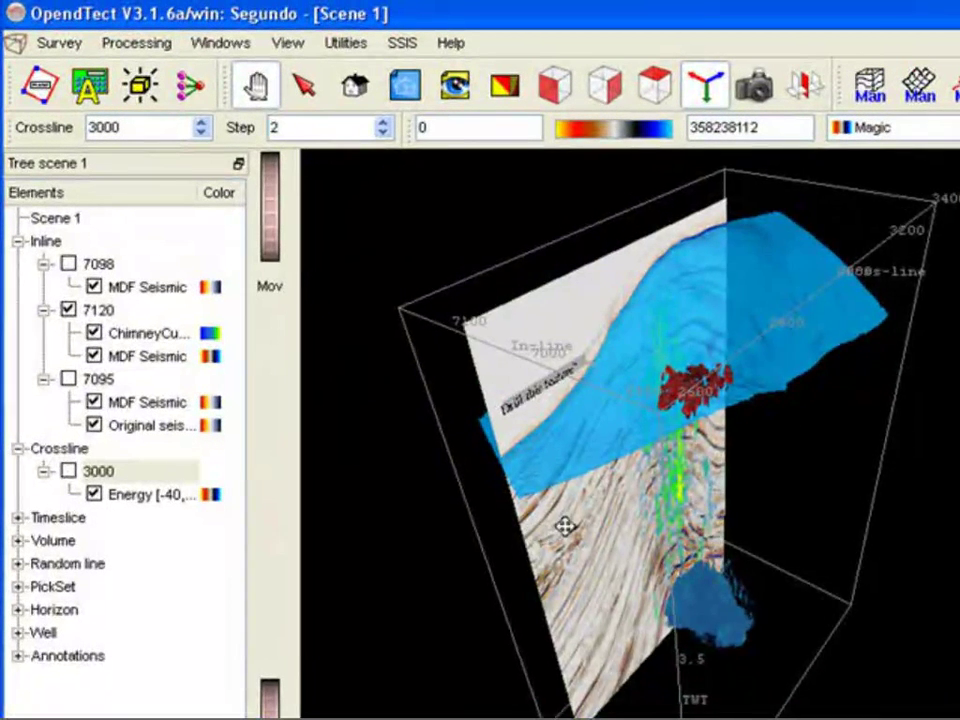
{"action": "left_click_drag", "start_coordinate": [565, 527], "coordinate": [521, 521]}
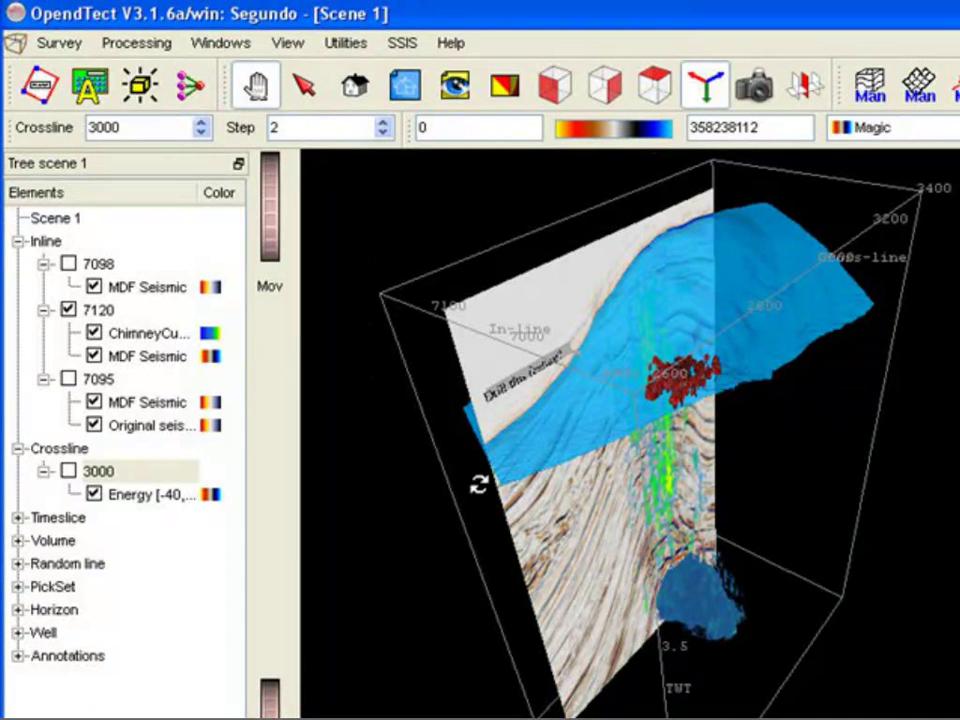
Step: In Interact mode, show inline 7098 and drag its plane to inline 7093
{"action": "left_click", "coordinate": [305, 90]}
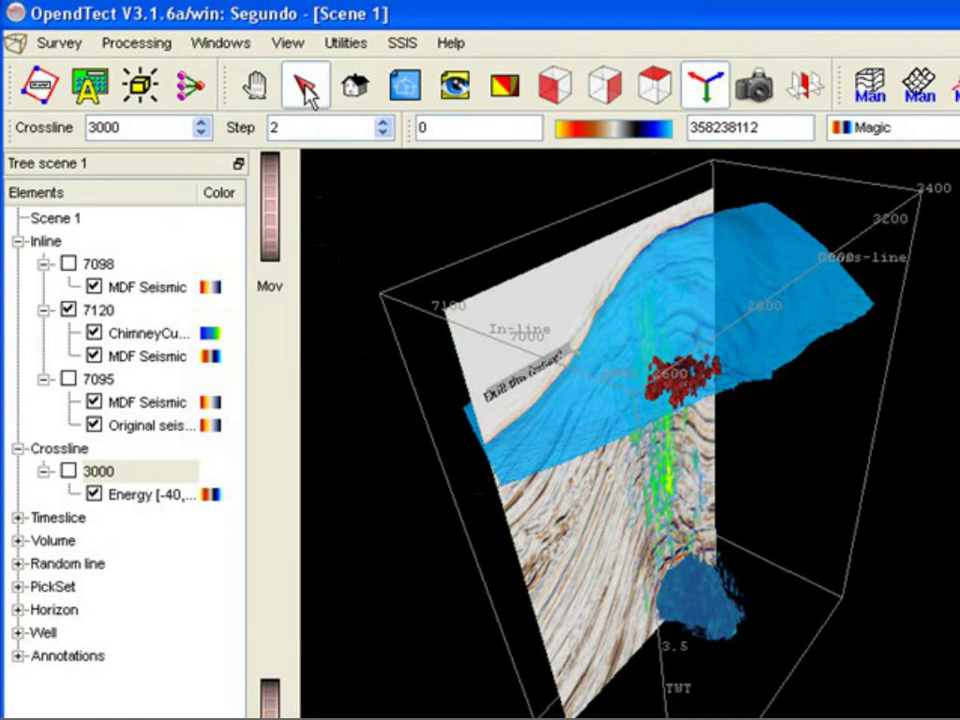
{"action": "left_click", "coordinate": [68, 264]}
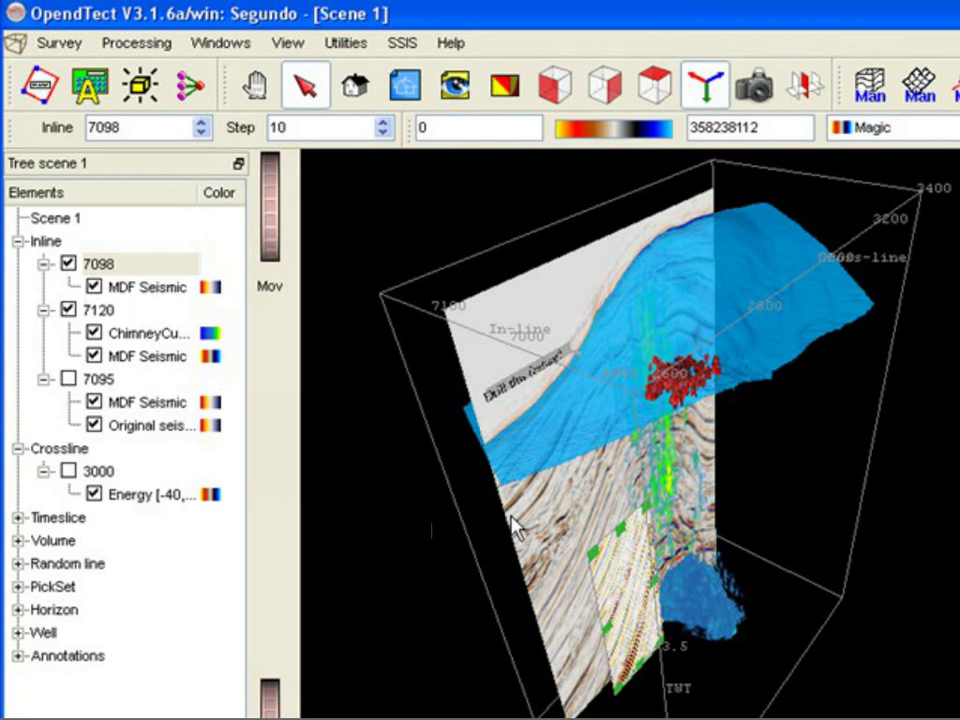
{"action": "mouse_move", "coordinate": [632, 590]}
{"action": "left_mouse_down"}
{"action": "mouse_move", "coordinate": [656, 634]}
{"action": "mouse_move", "coordinate": [669, 611]}
{"action": "mouse_move", "coordinate": [693, 620]}
{"action": "mouse_move", "coordinate": [600, 589]}
{"action": "mouse_move", "coordinate": [621, 591]}
{"action": "mouse_move", "coordinate": [536, 542]}
{"action": "mouse_move", "coordinate": [592, 628]}
{"action": "mouse_move", "coordinate": [563, 648]}
{"action": "left_mouse_up"}
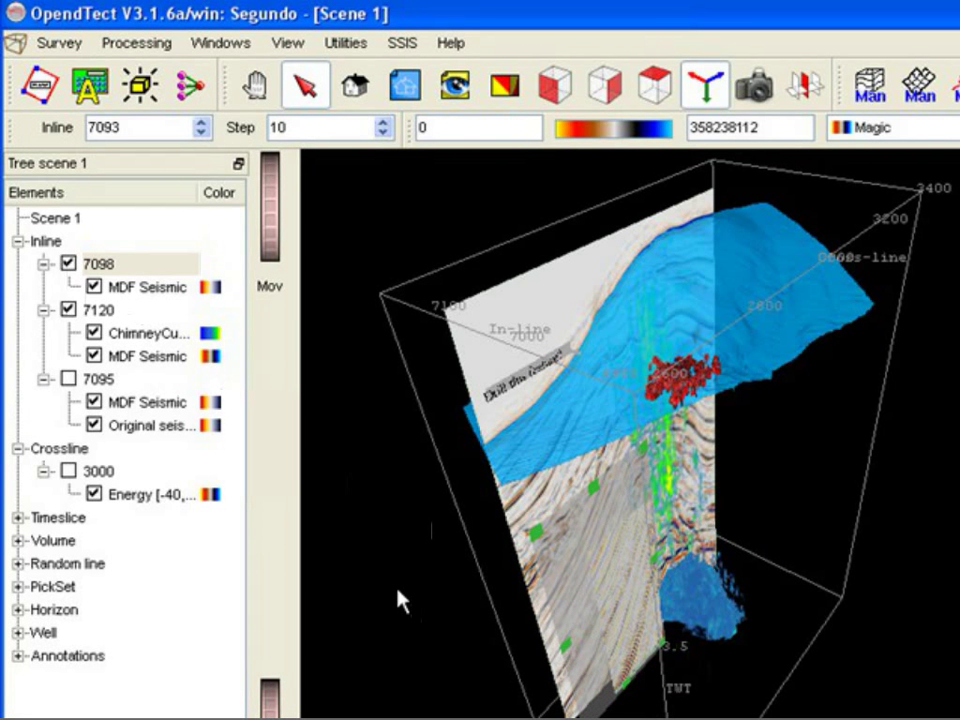
{"action": "left_click_drag", "start_coordinate": [398, 600], "coordinate": [398, 600]}
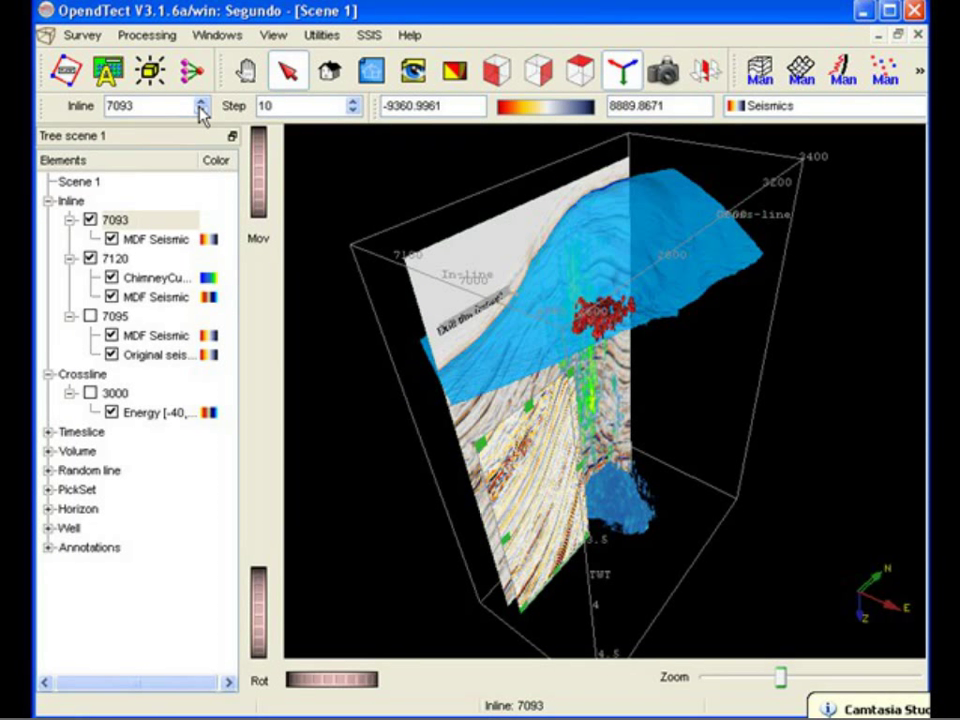
Step: Set the inline position to 7073 and open its Positioning dialog
{"action": "left_click", "coordinate": [200, 112]}
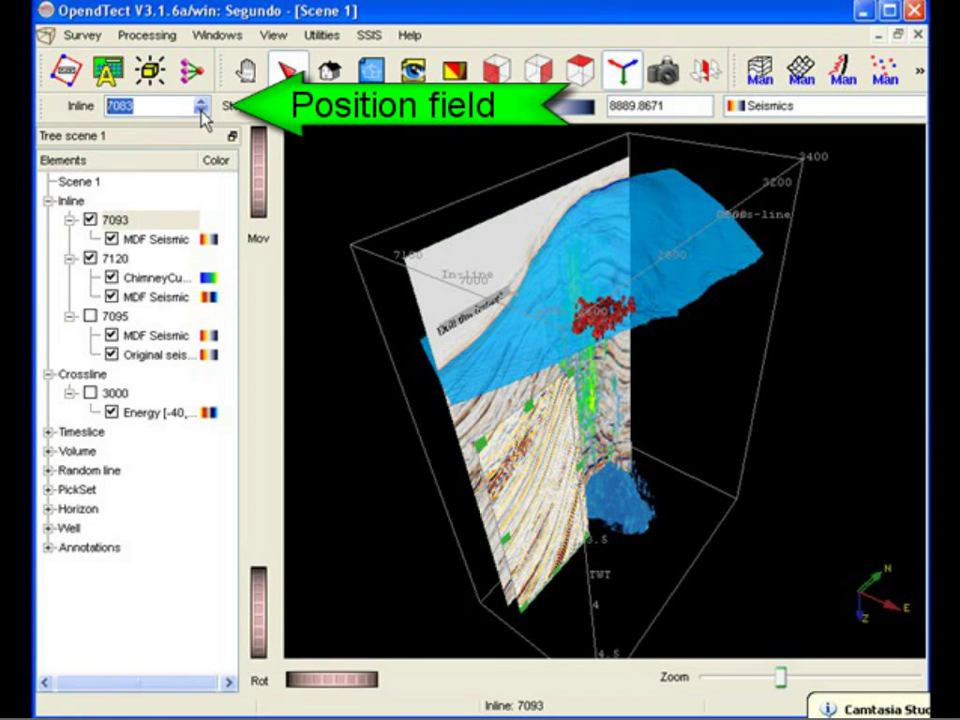
{"action": "left_click", "coordinate": [202, 111]}
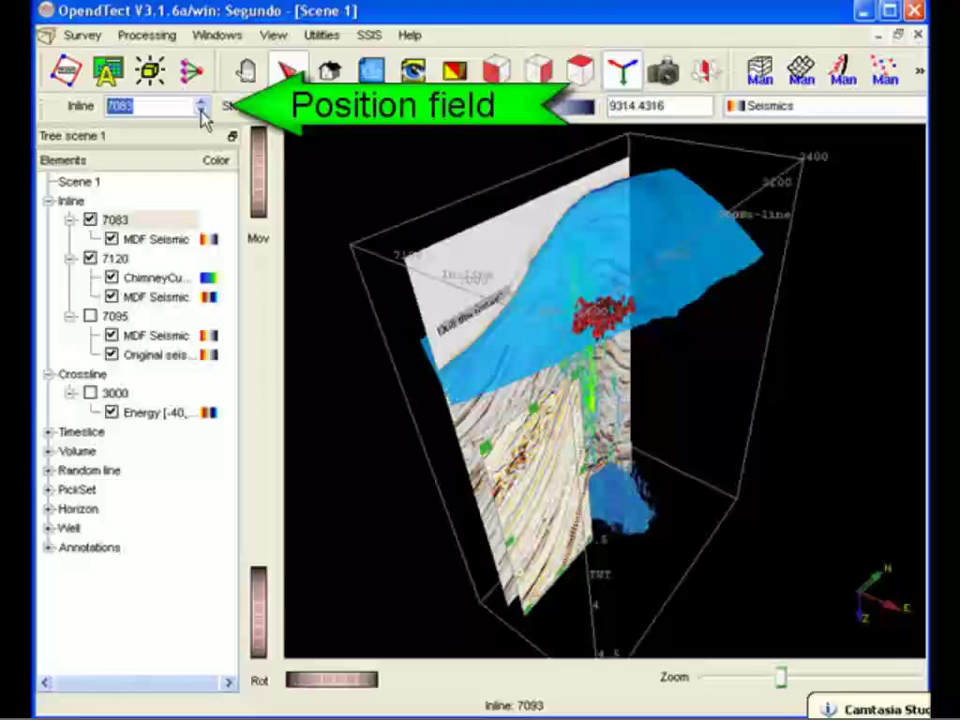
{"action": "left_click", "coordinate": [202, 111]}
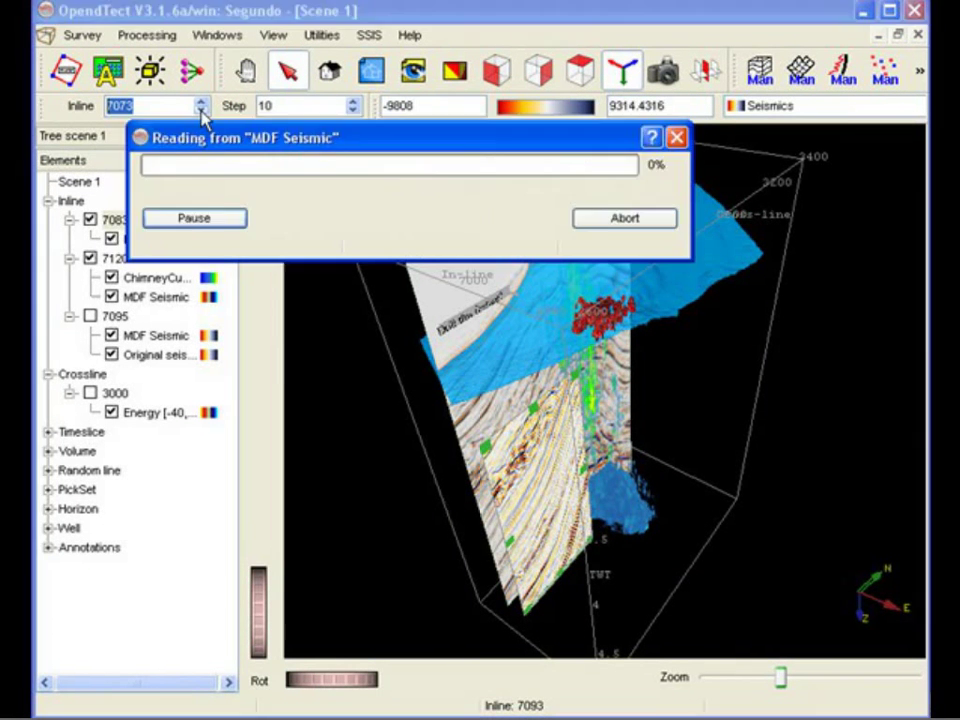
{"action": "right_click", "coordinate": [148, 224]}
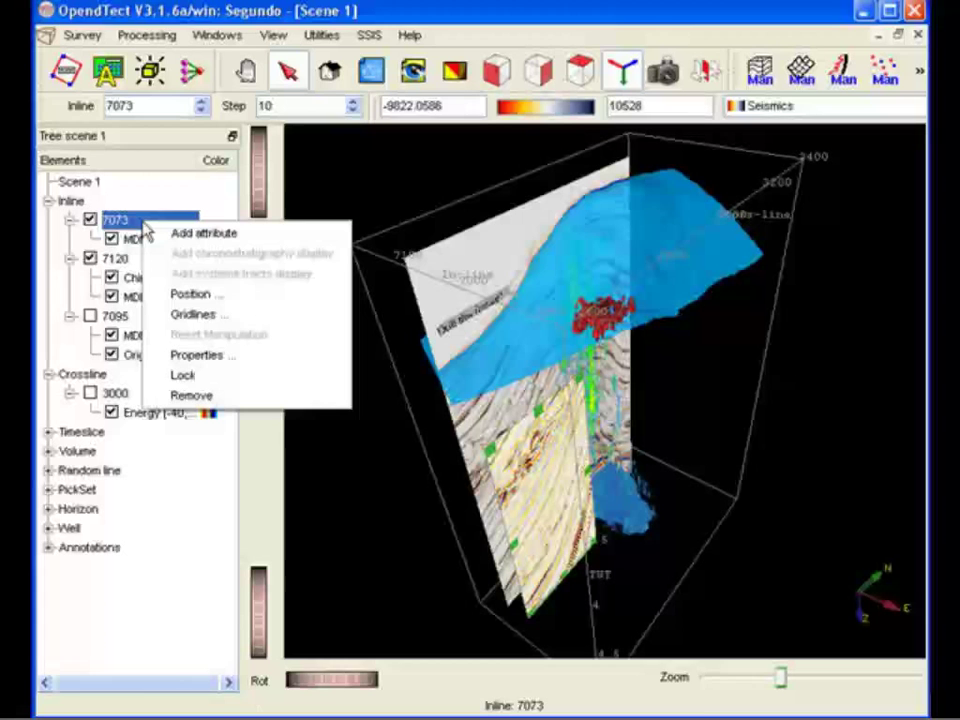
{"action": "left_click", "coordinate": [189, 295]}
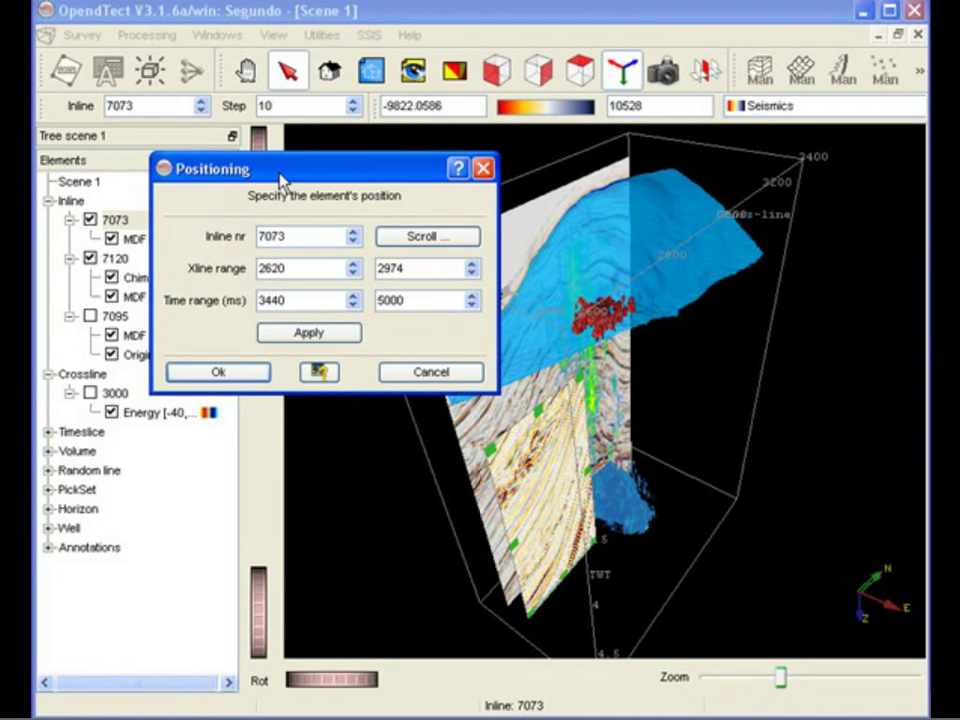
{"action": "left_click_drag", "start_coordinate": [284, 175], "coordinate": [172, 151]}
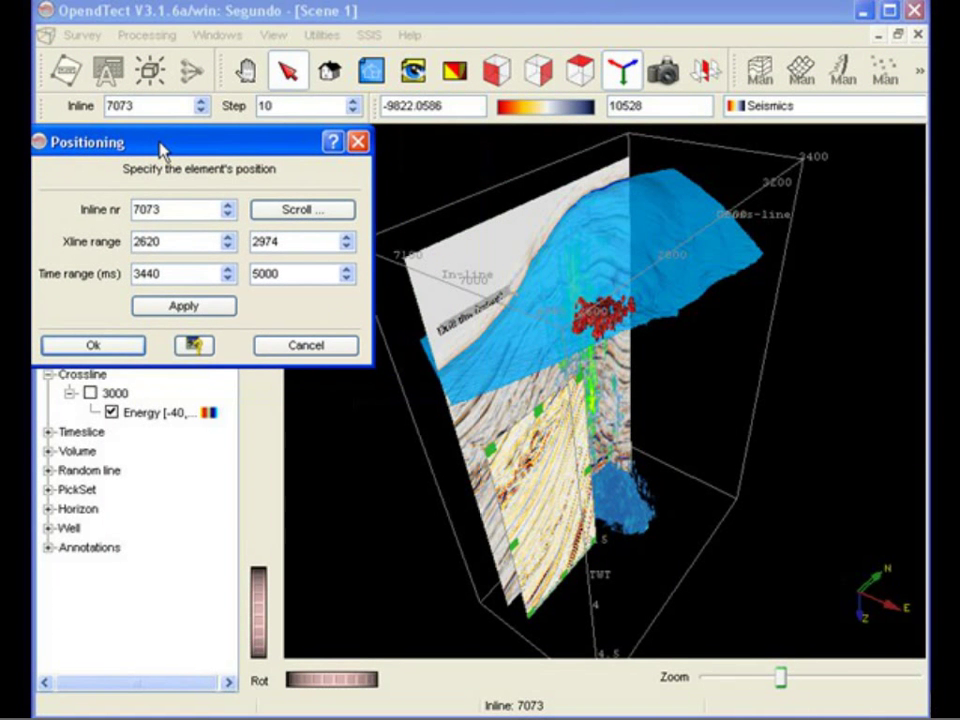
Step: Set the scroll step to 10, step the inline back twice, switch control to Auto, and dismiss
{"action": "left_click", "coordinate": [295, 216]}
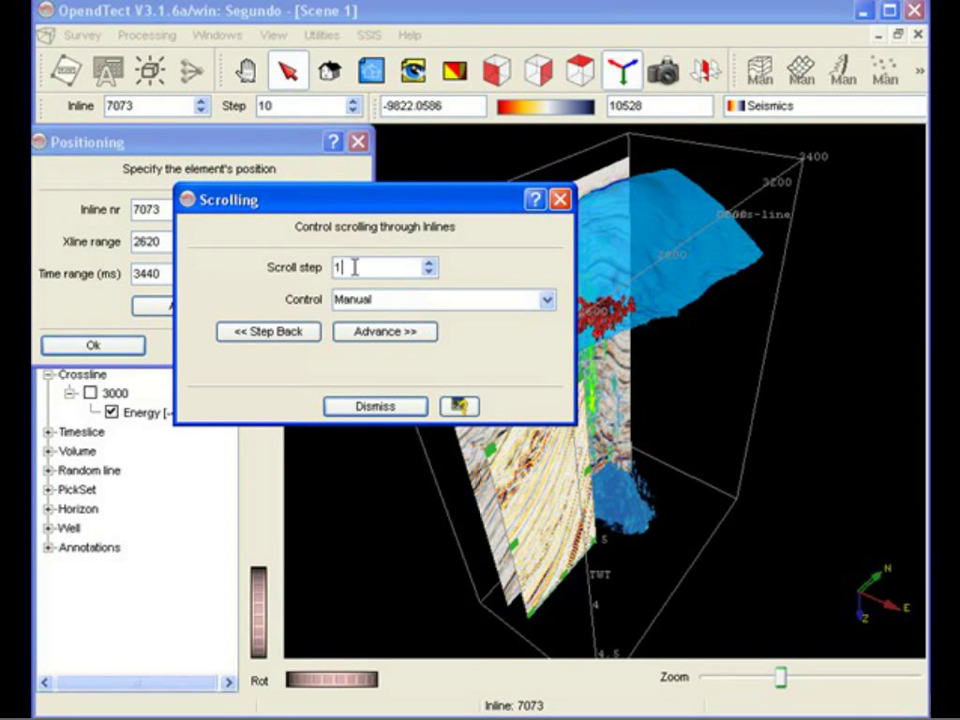
{"action": "type", "text": "0"}
{"action": "left_click_drag", "start_coordinate": [365, 205], "coordinate": [222, 390]}
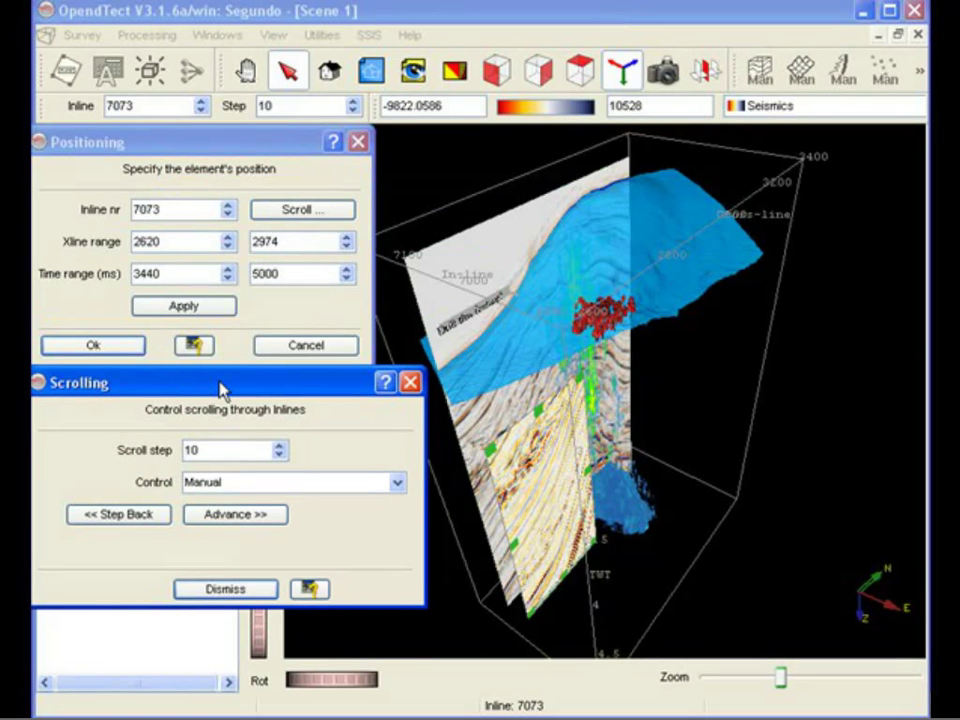
{"action": "left_click", "coordinate": [148, 518]}
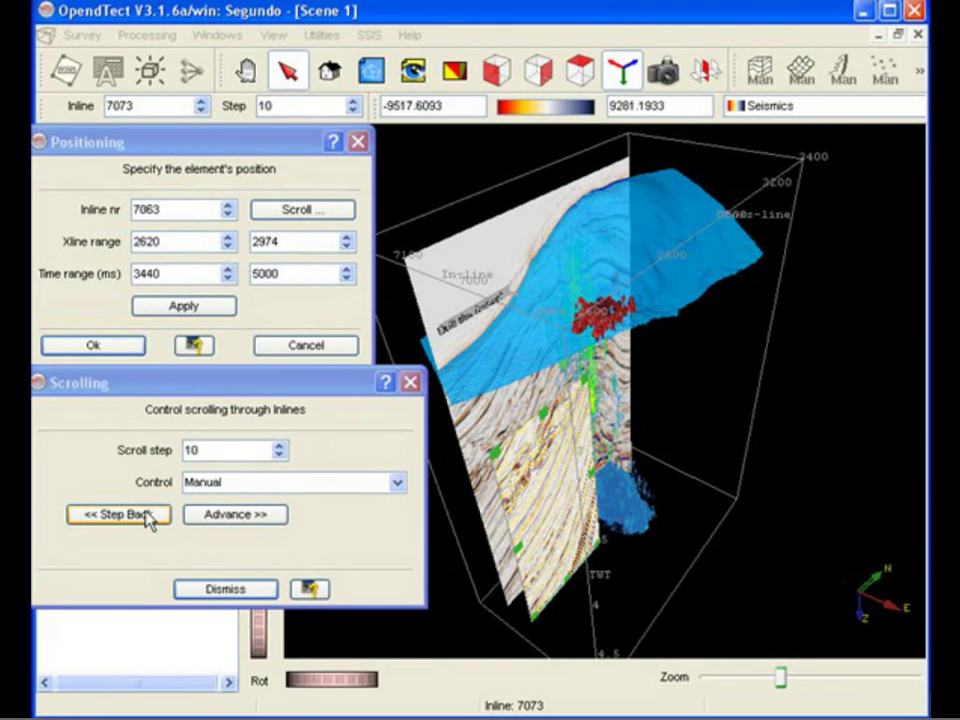
{"action": "left_click", "coordinate": [148, 518]}
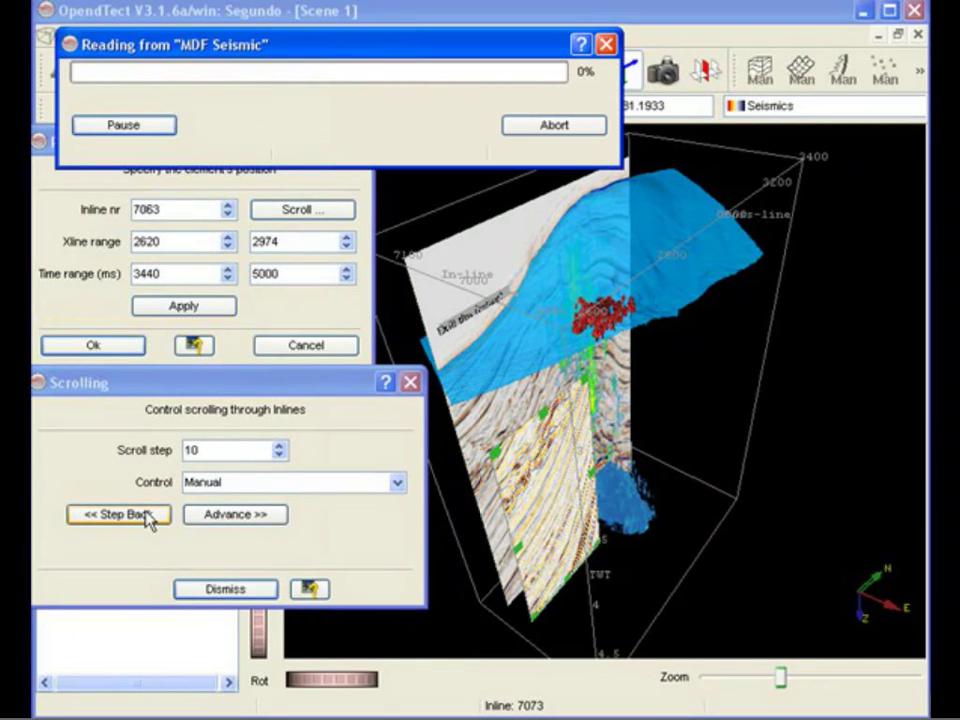
{"action": "left_click", "coordinate": [397, 484]}
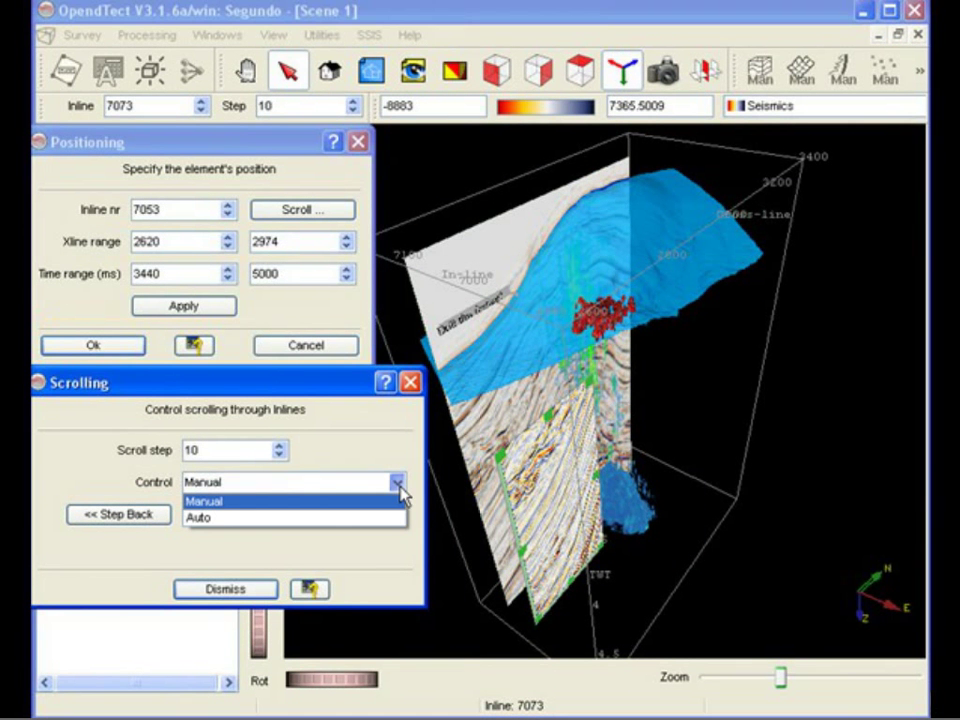
{"action": "left_click", "coordinate": [292, 517]}
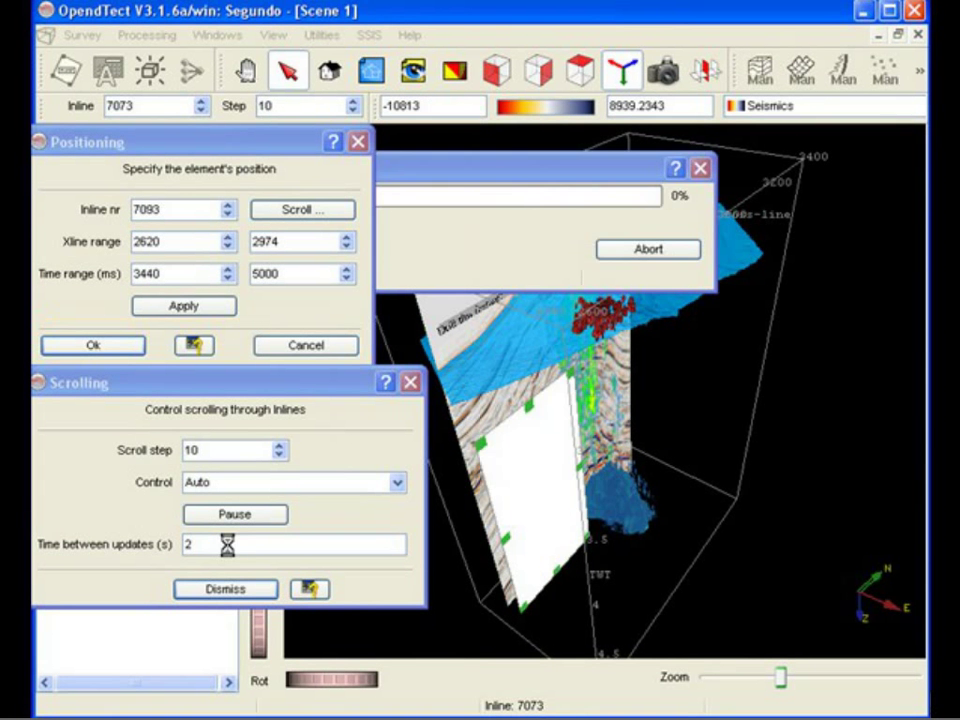
{"action": "left_click", "coordinate": [241, 593]}
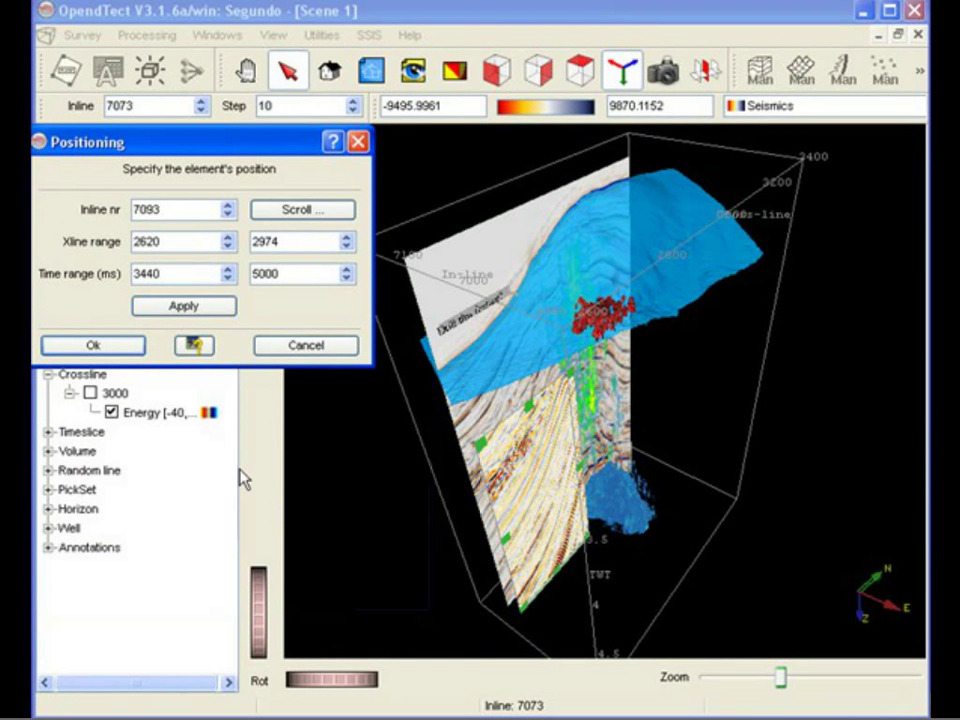
Step: Confirm the inline position, uncheck inlines 7093 and 7120, and expand the Volume node
{"action": "left_click", "coordinate": [95, 346]}
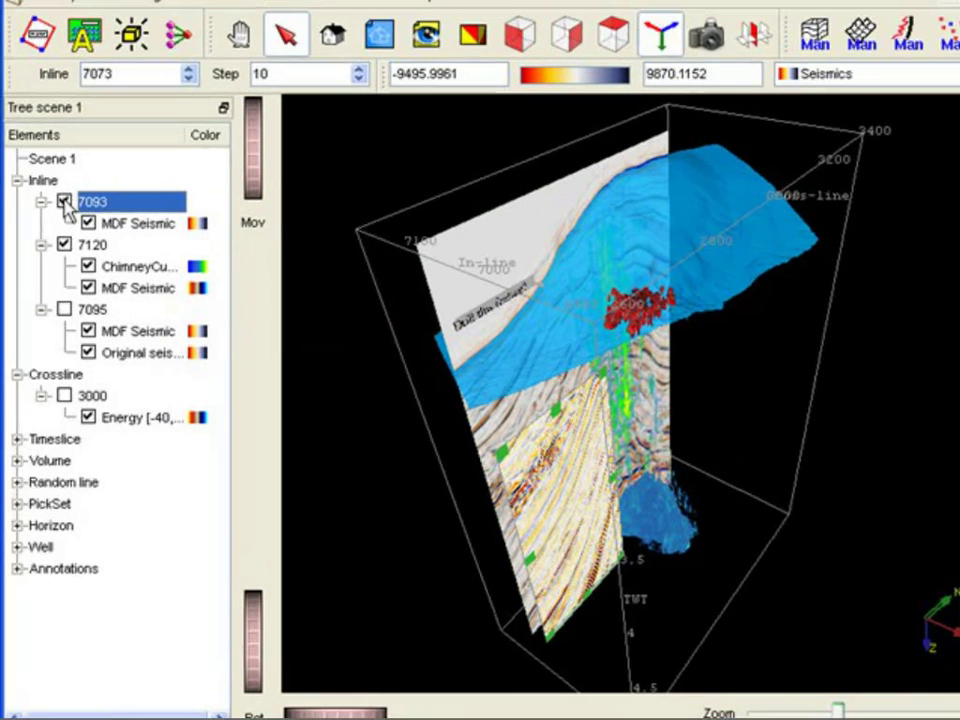
{"action": "left_click", "coordinate": [64, 202]}
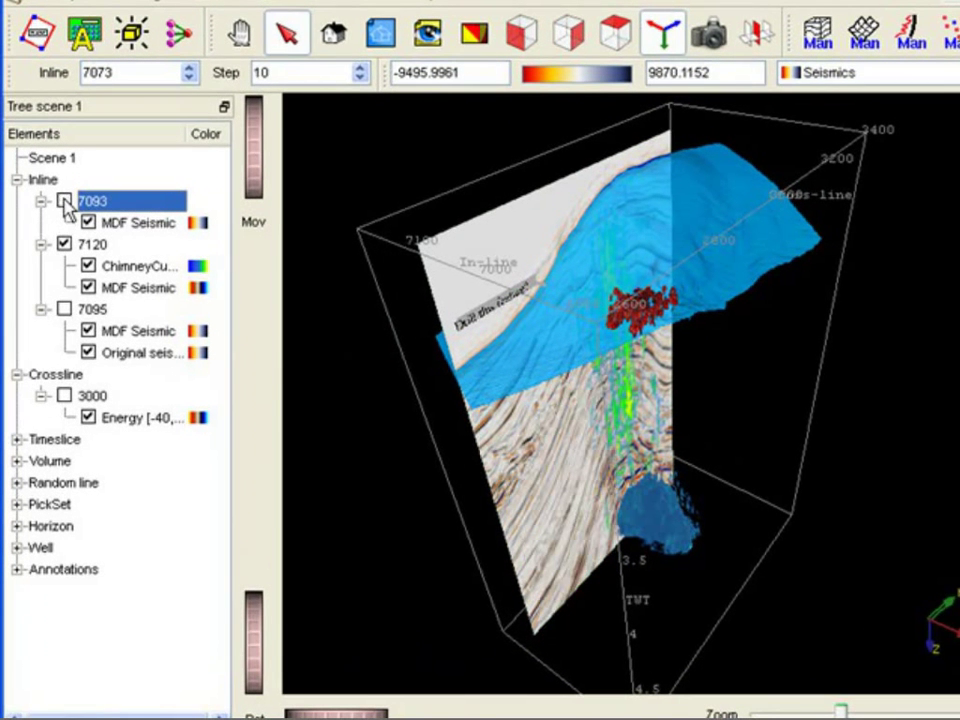
{"action": "left_click", "coordinate": [64, 244]}
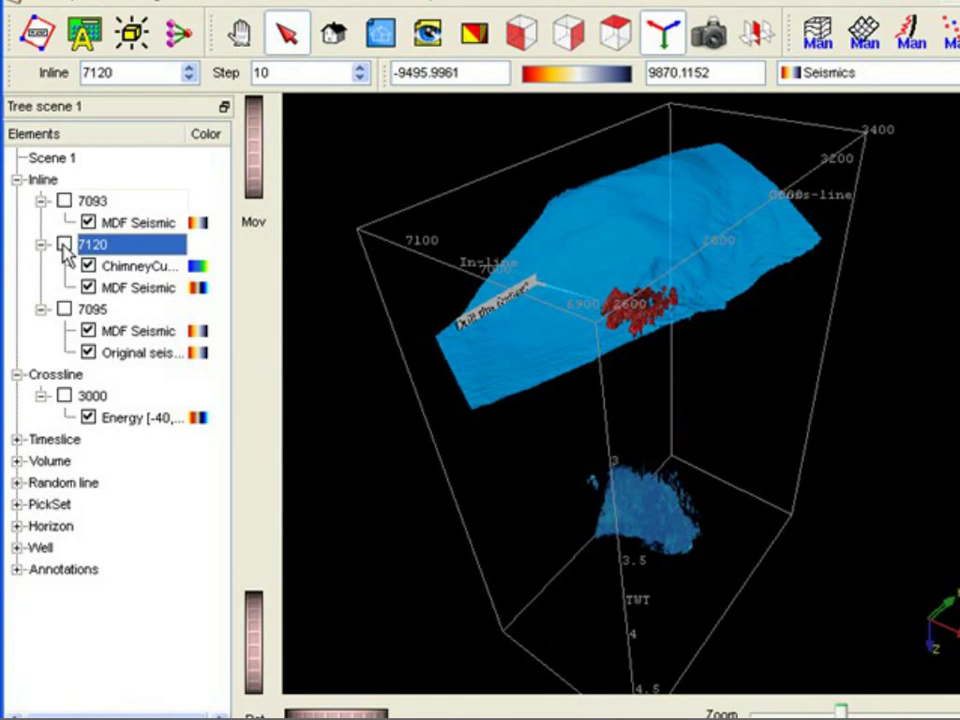
{"action": "left_click", "coordinate": [16, 461]}
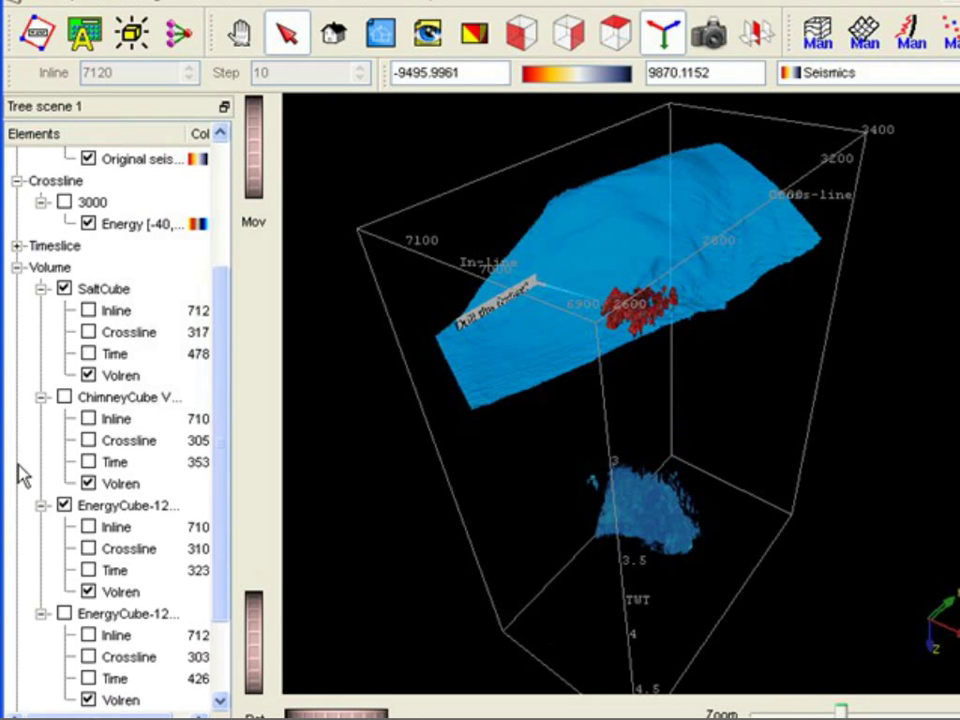
Step: Uncheck EnergyCube, then enable SaltCube's Inline, Crossline and Time slices and turn off Volren
{"action": "left_click", "coordinate": [64, 505]}
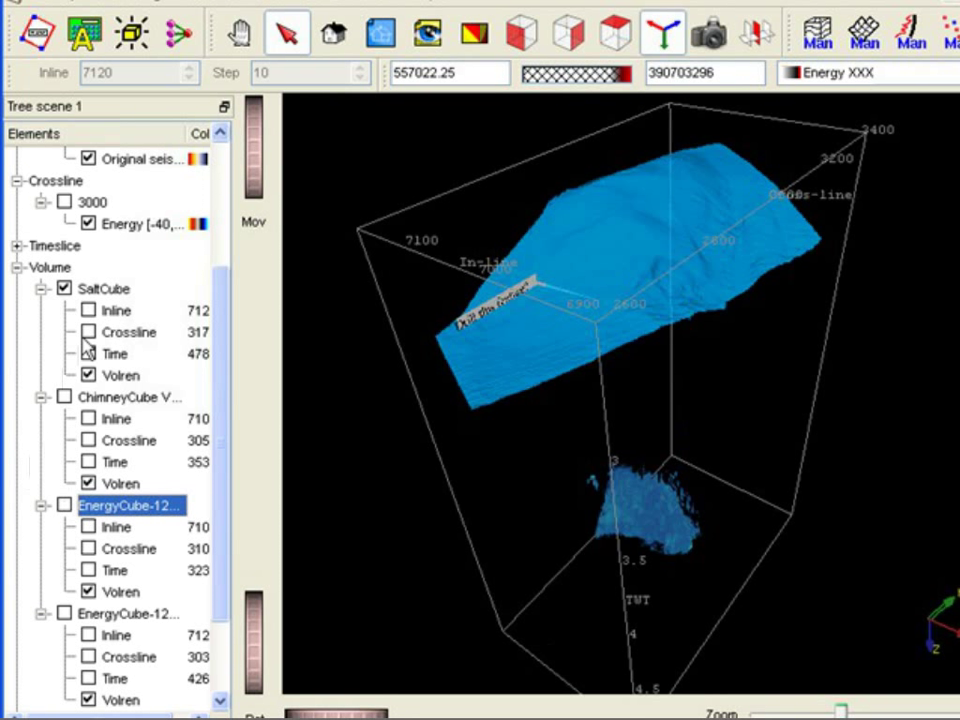
{"action": "left_click", "coordinate": [103, 290]}
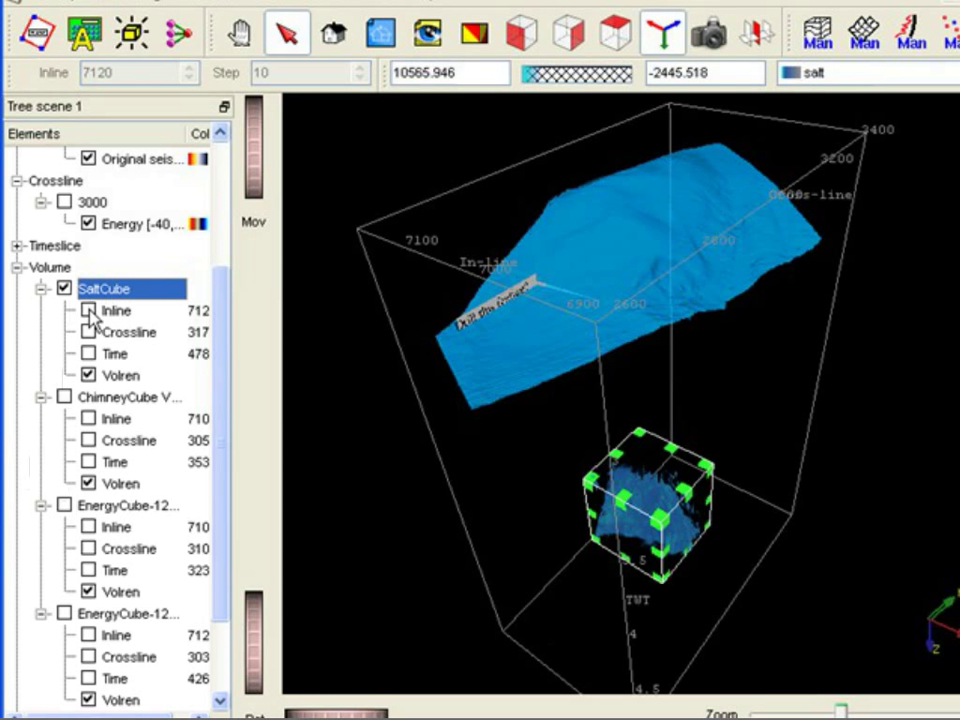
{"action": "left_click", "coordinate": [89, 311]}
{"action": "left_click", "coordinate": [89, 333]}
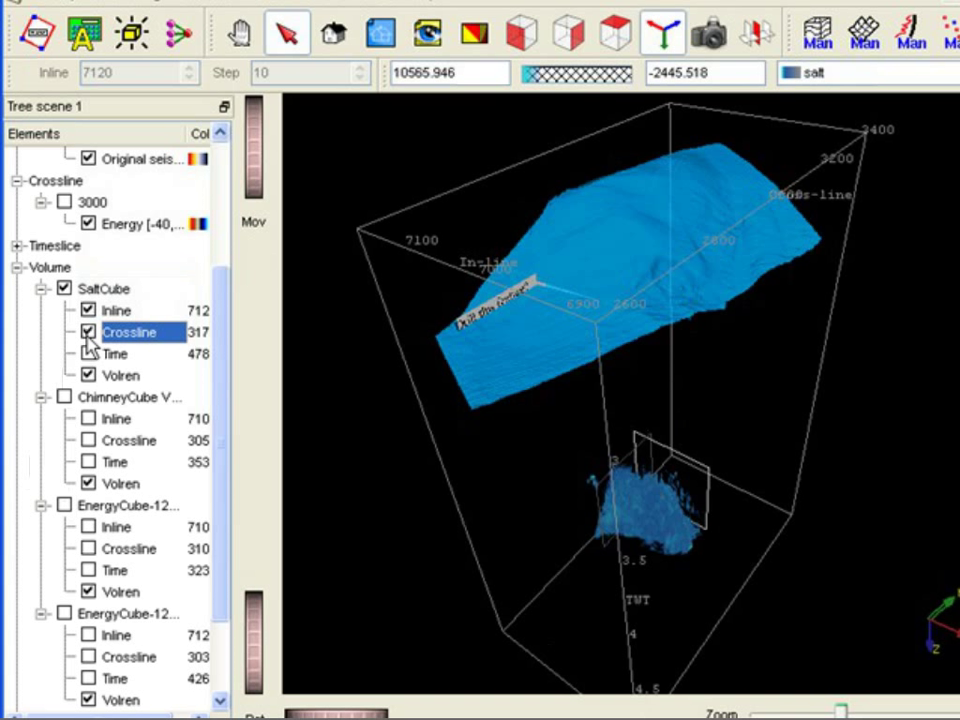
{"action": "left_click", "coordinate": [89, 354]}
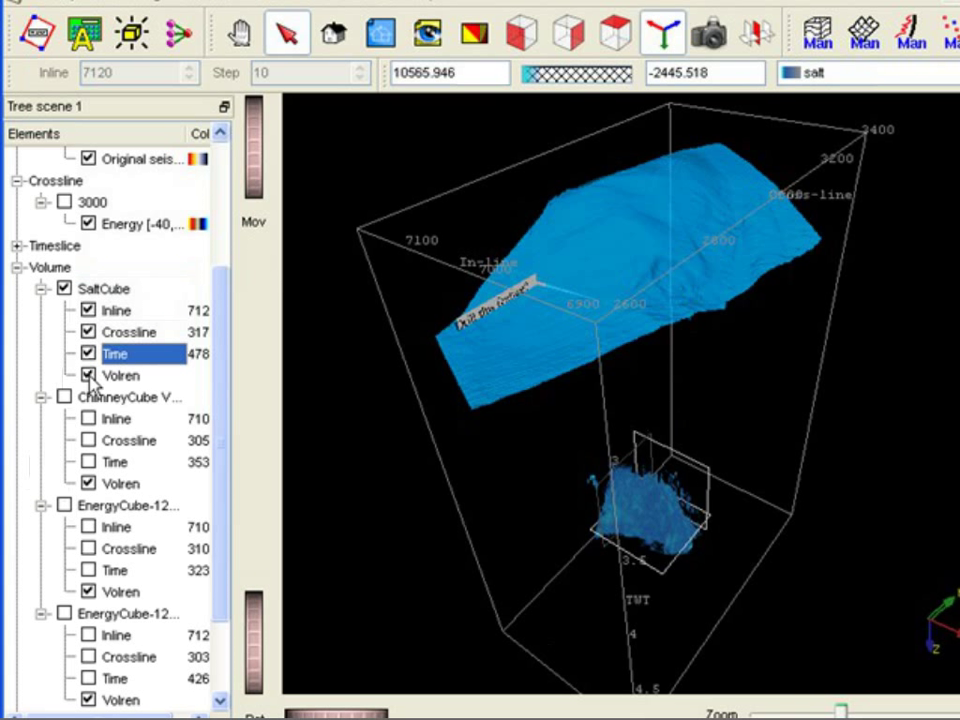
{"action": "left_click", "coordinate": [89, 376]}
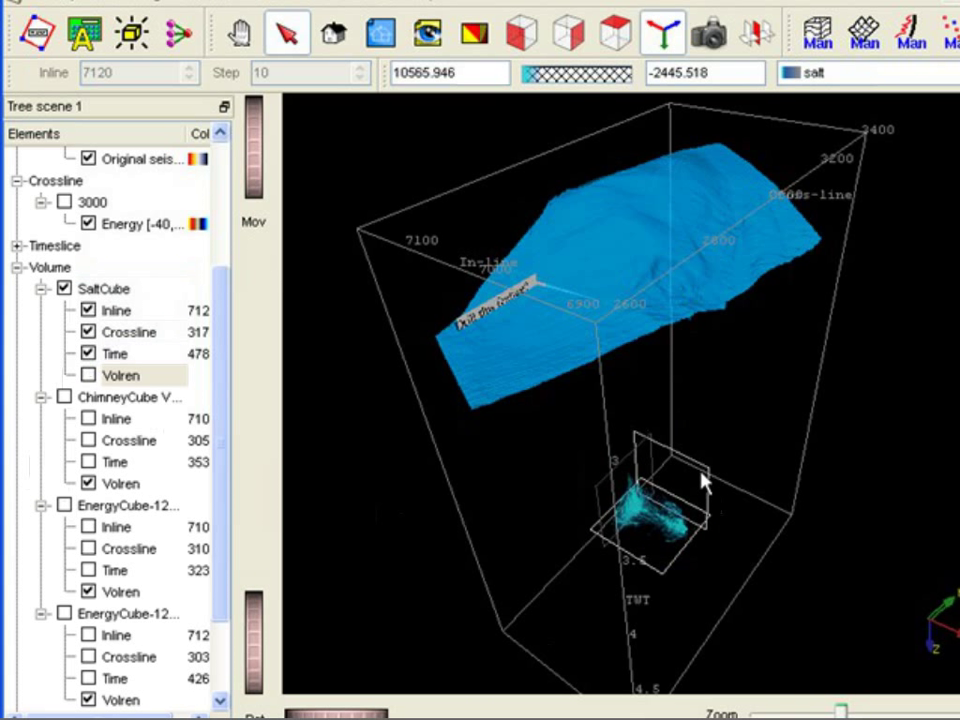
Step: Zoom and rotate the view to centre on the SaltCube
{"action": "key", "text": "Escape"}
{"action": "scroll", "coordinate": [718, 431], "scroll_direction": "up", "scroll_amount": 5}
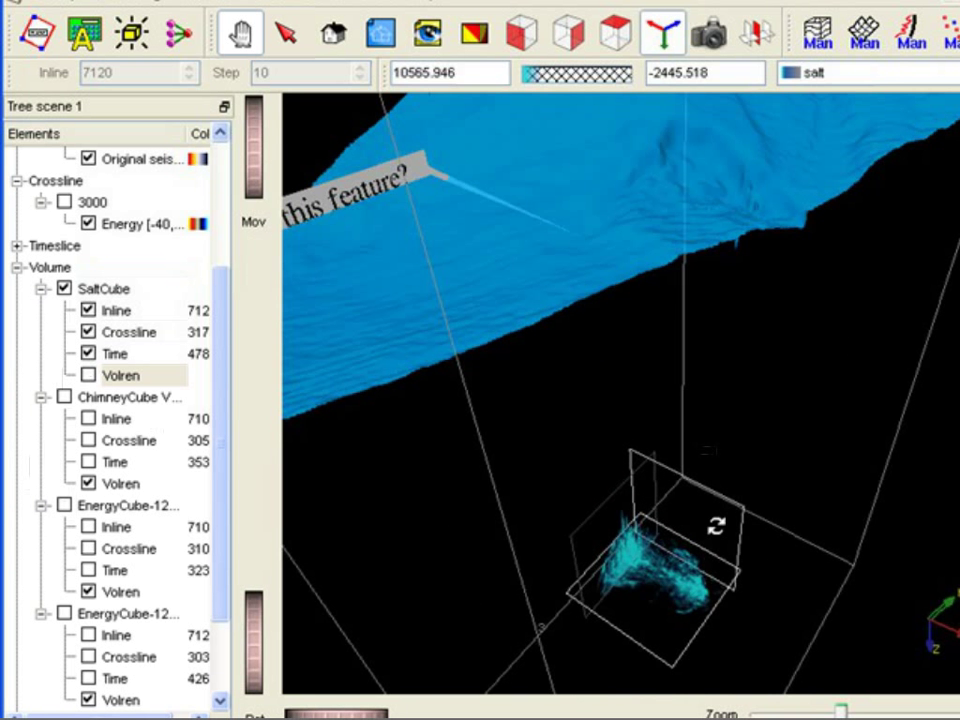
{"action": "left_click_drag", "start_coordinate": [738, 559], "coordinate": [692, 433]}
{"action": "scroll", "coordinate": [690, 435], "scroll_direction": "up", "scroll_amount": 2}
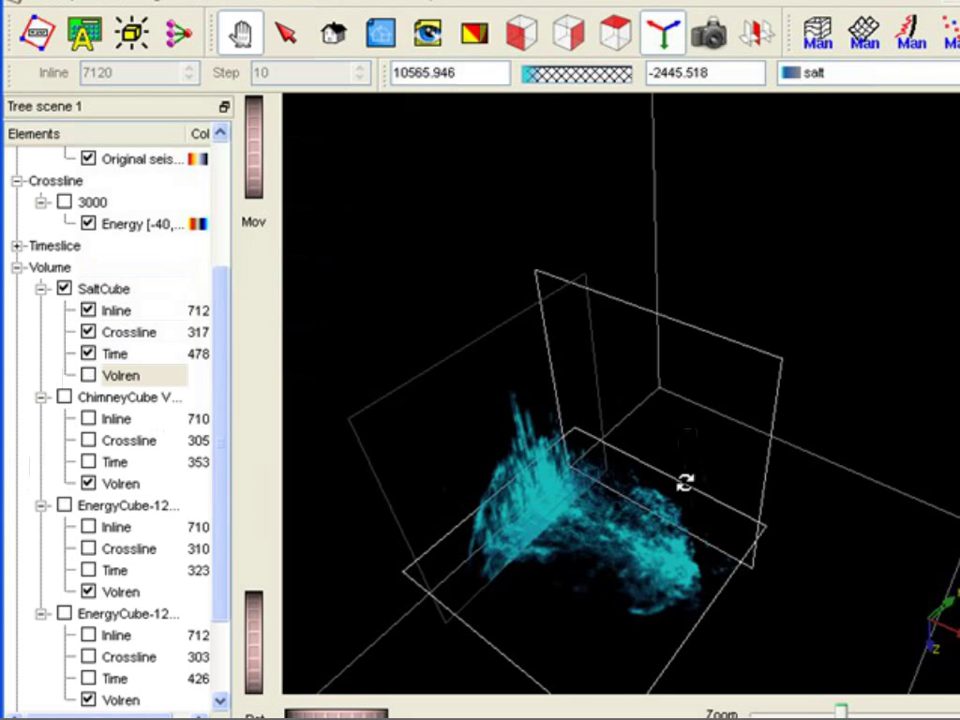
{"action": "key", "text": "Escape"}
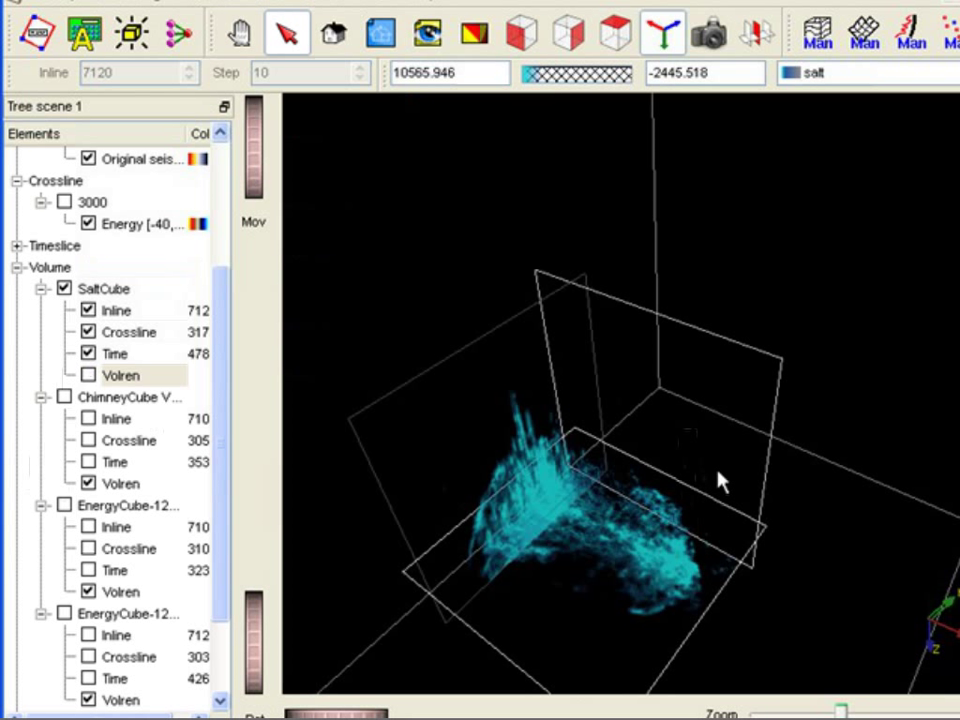
Step: Drag the SaltCube crossline to 319, the time slice to 489, and shift the inline slice
{"action": "left_click_drag", "start_coordinate": [722, 482], "coordinate": [757, 473]}
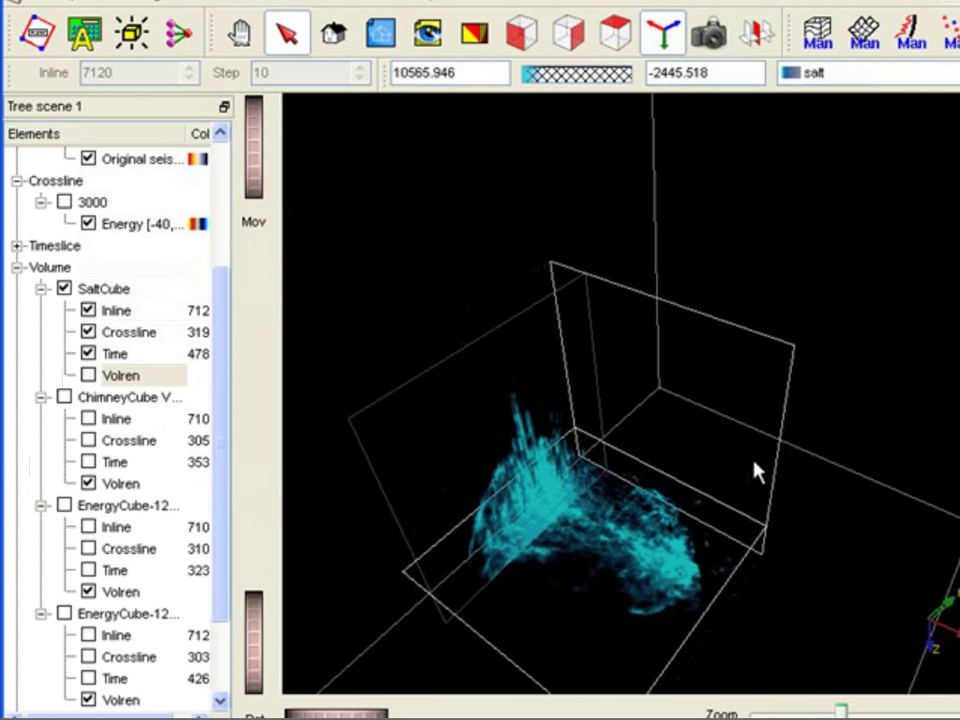
{"action": "left_click_drag", "start_coordinate": [628, 605], "coordinate": [549, 540]}
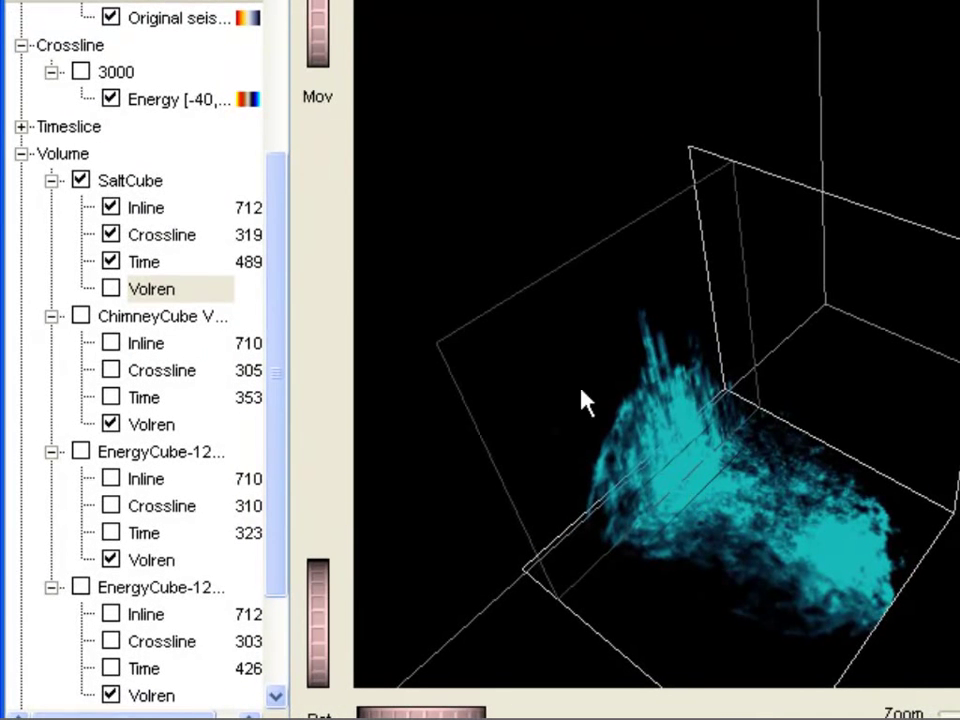
{"action": "left_click_drag", "start_coordinate": [585, 402], "coordinate": [600, 379]}
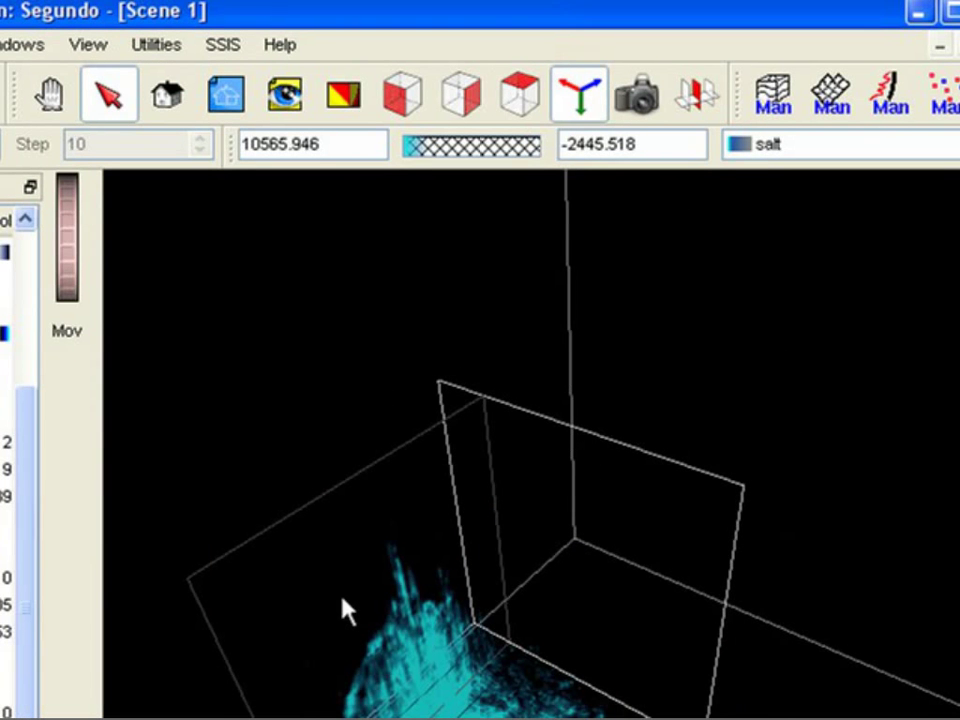
Step: Apply the Porosity colour bar, then move the inline slice to 713 and crossline to 317
{"action": "left_click", "coordinate": [833, 152]}
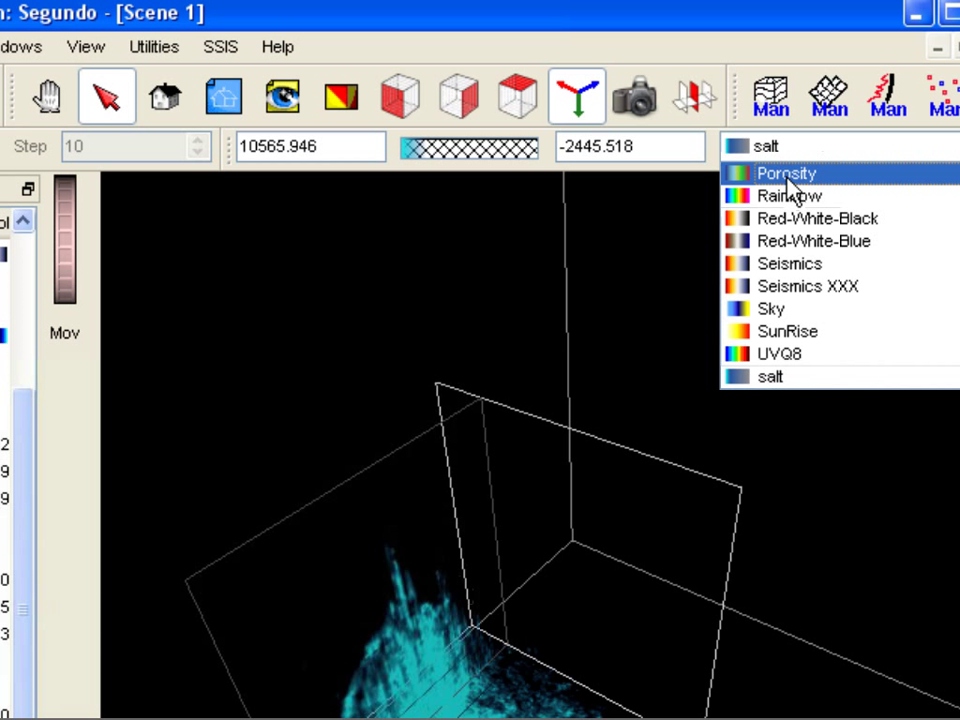
{"action": "left_click", "coordinate": [788, 178]}
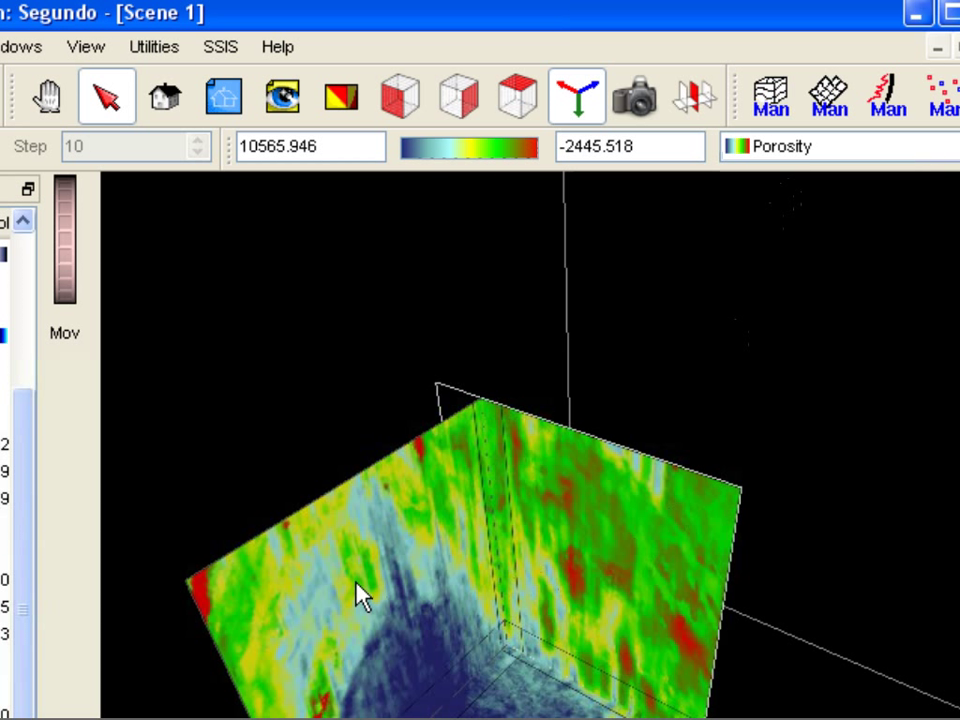
{"action": "left_click_drag", "start_coordinate": [360, 595], "coordinate": [505, 691]}
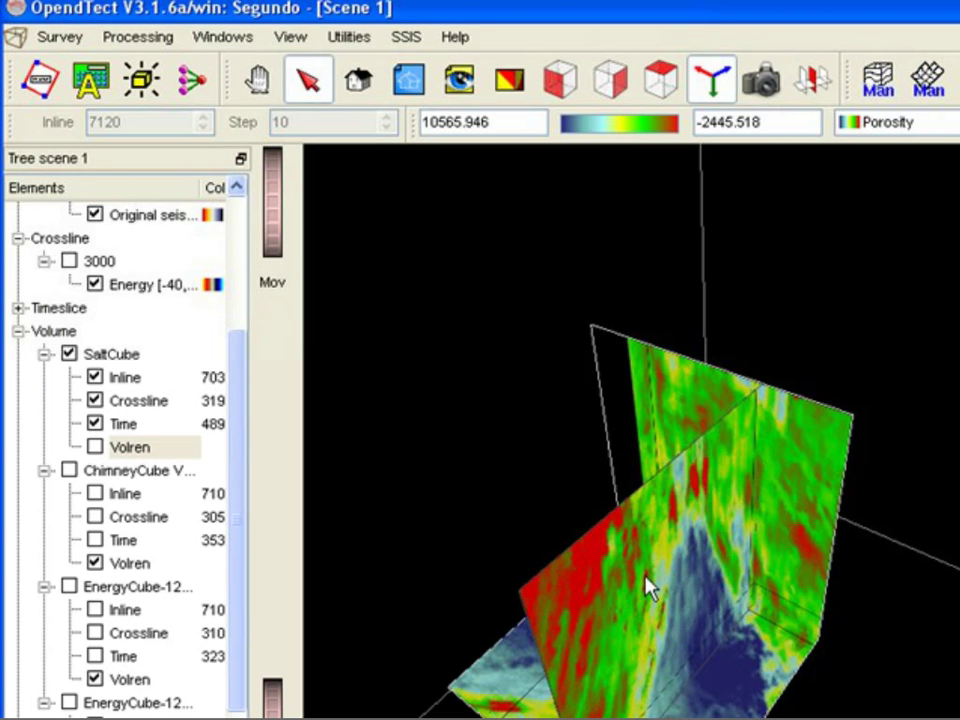
{"action": "left_click_drag", "start_coordinate": [650, 590], "coordinate": [482, 535]}
{"action": "left_click_drag", "start_coordinate": [778, 531], "coordinate": [775, 557]}
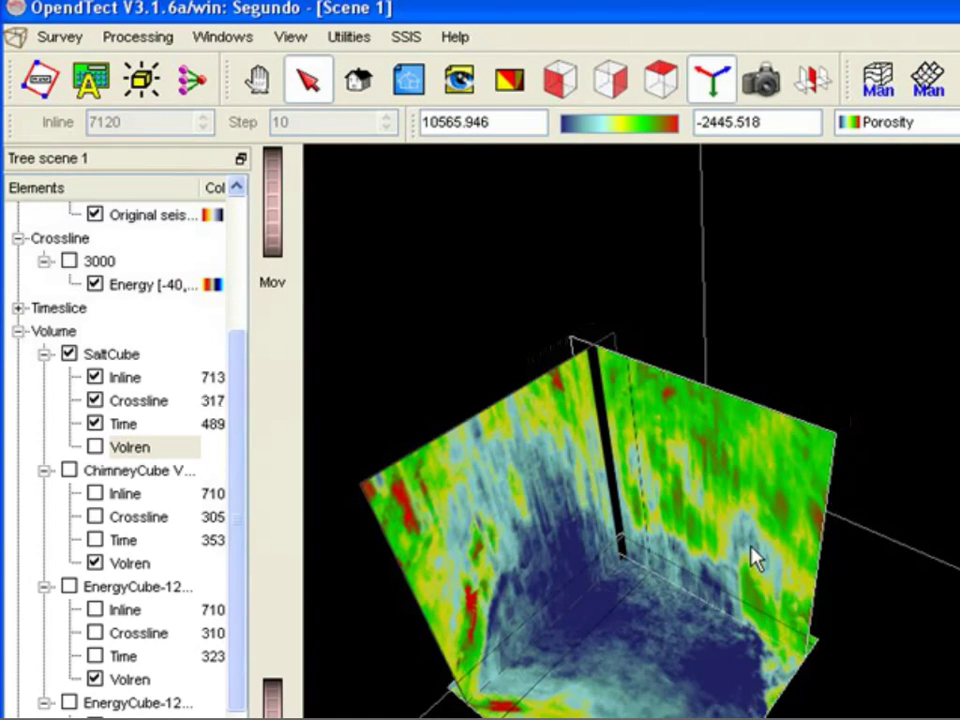